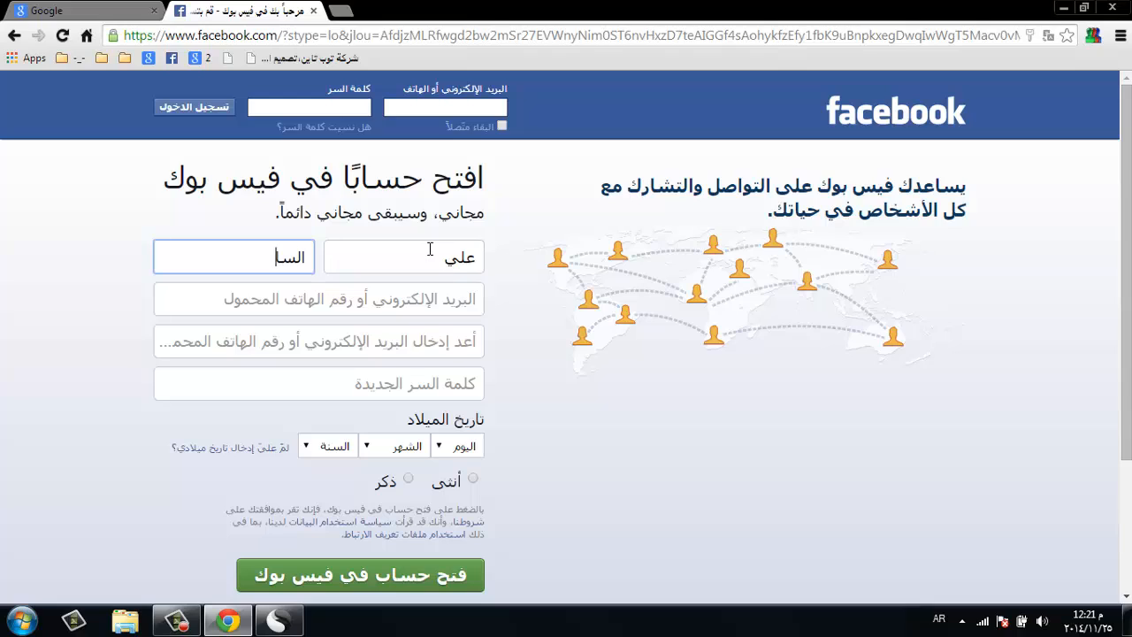
- Type an Arabic placeholder note into the email-or-phone field
{"action": "key", "text": "Tab"}
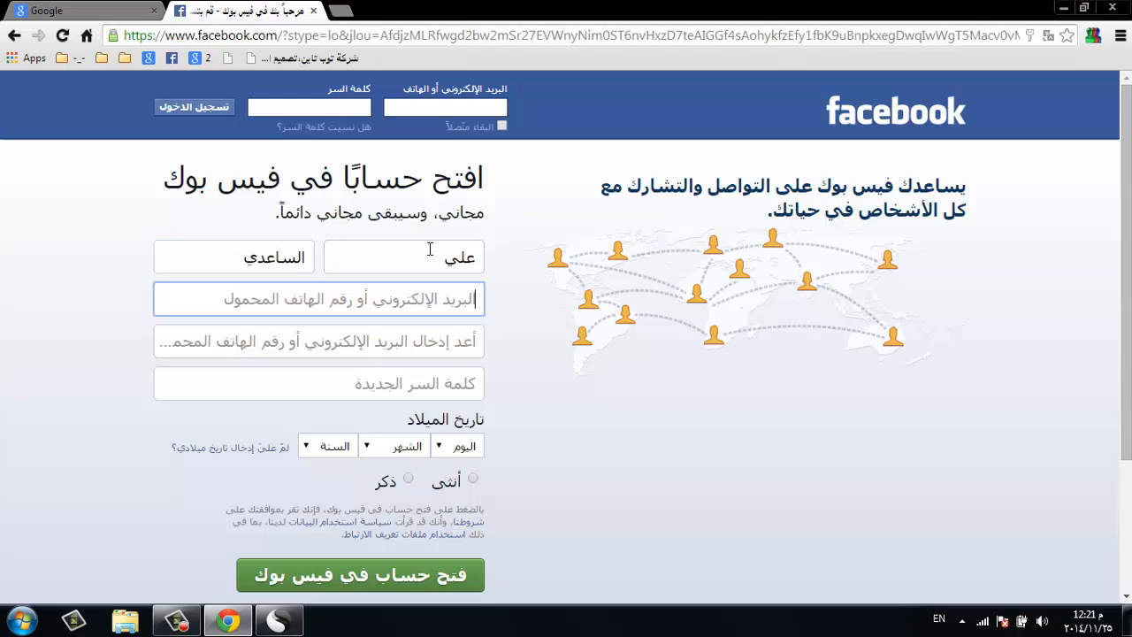
{"action": "key", "text": "alt+shift"}
{"action": "type", "text": "هنا"}
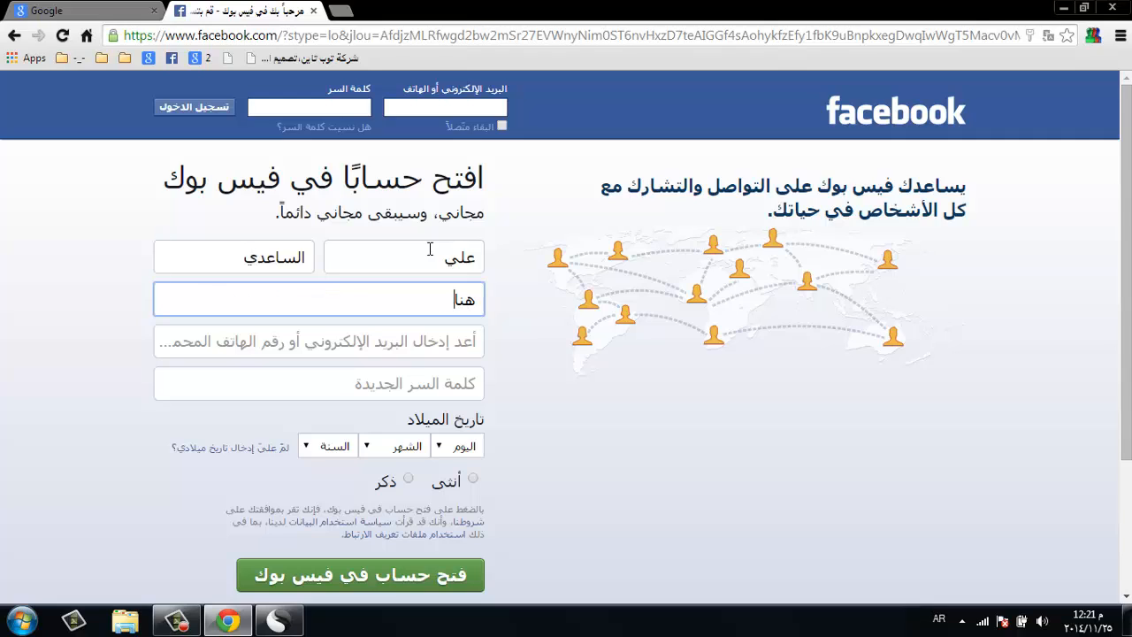
{"action": "type", "text": "ء نخلي اي رقم فون من "}
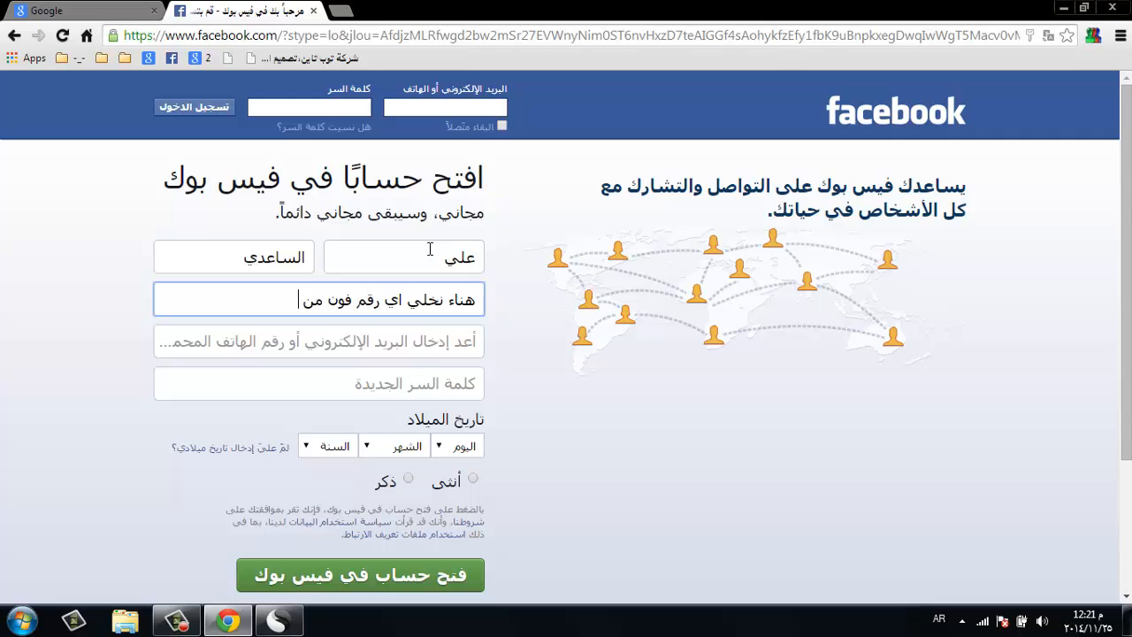
{"action": "type", "text": "يمك انتة تكون"}
- Replace the note with the mobile phone number and select it
{"action": "key", "text": "ctrl+a"}
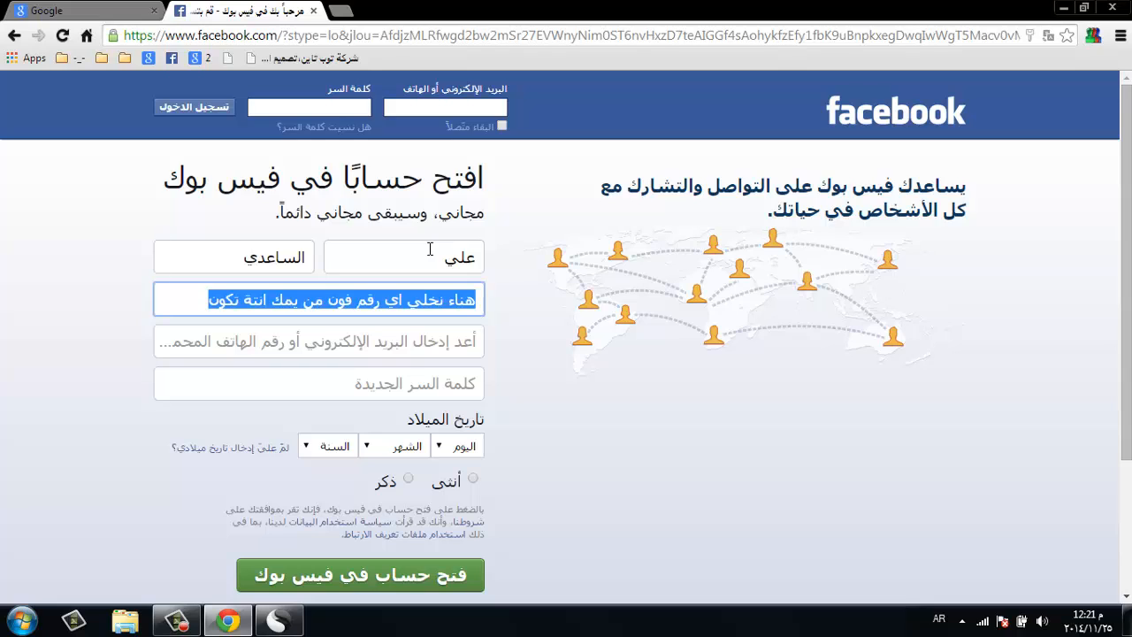
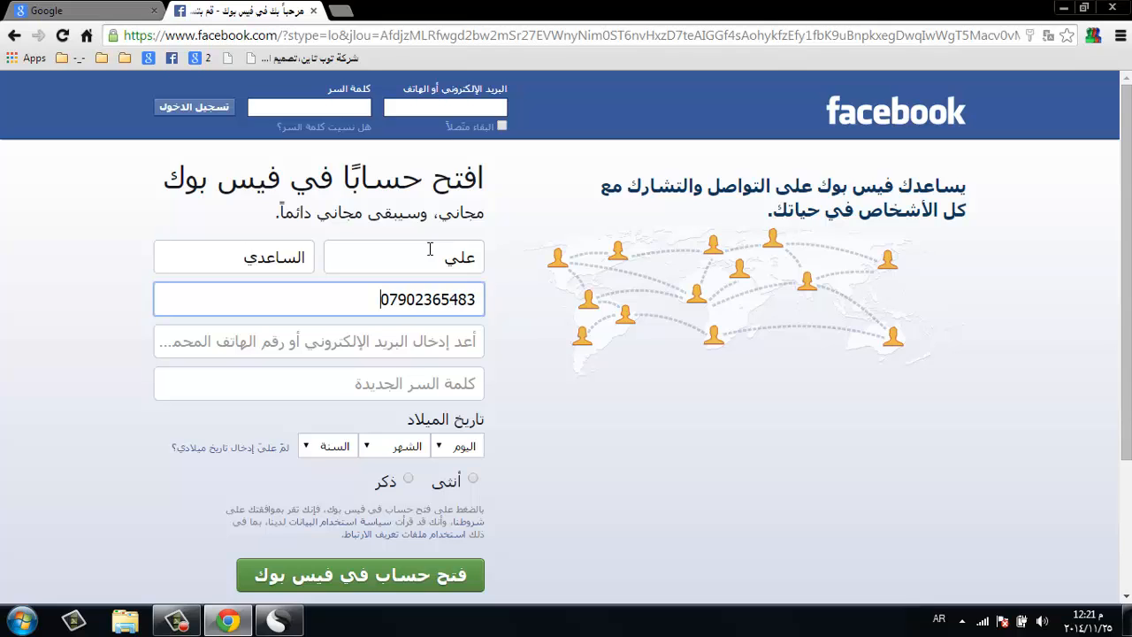
{"action": "key", "text": "ctrl+a"}
- Copy the mobile number and paste it into the re-enter phone field
{"action": "key", "text": "Tab"}
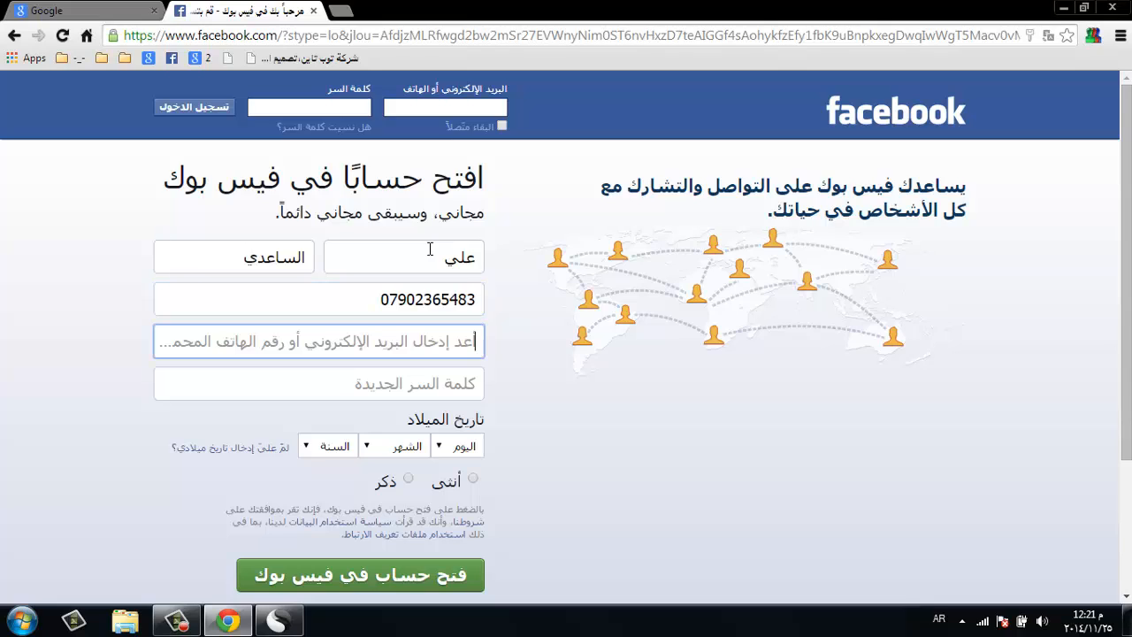
{"action": "double_click", "coordinate": [443, 293]}
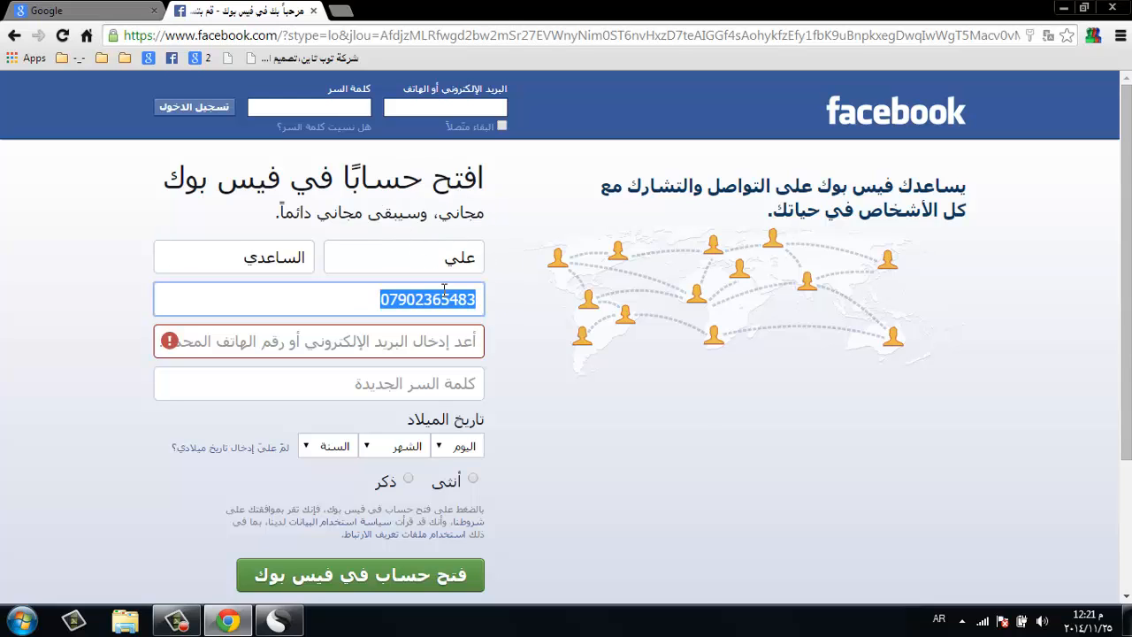
{"action": "right_click", "coordinate": [443, 286]}
{"action": "left_click", "coordinate": [502, 364]}
{"action": "right_click", "coordinate": [450, 350]}
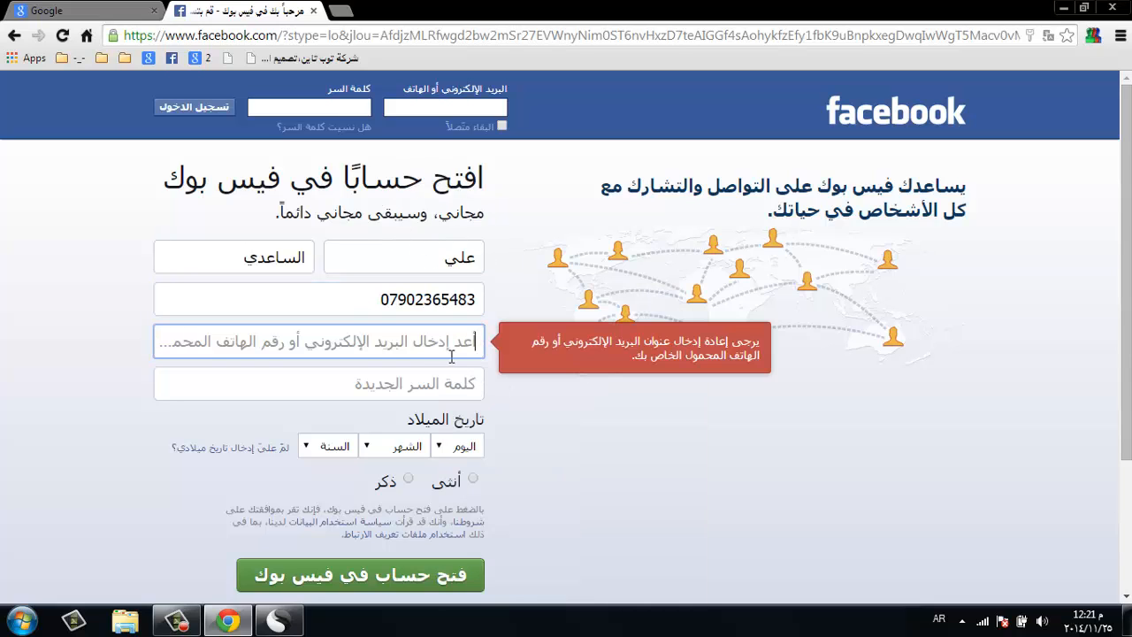
{"action": "left_click", "coordinate": [492, 201]}
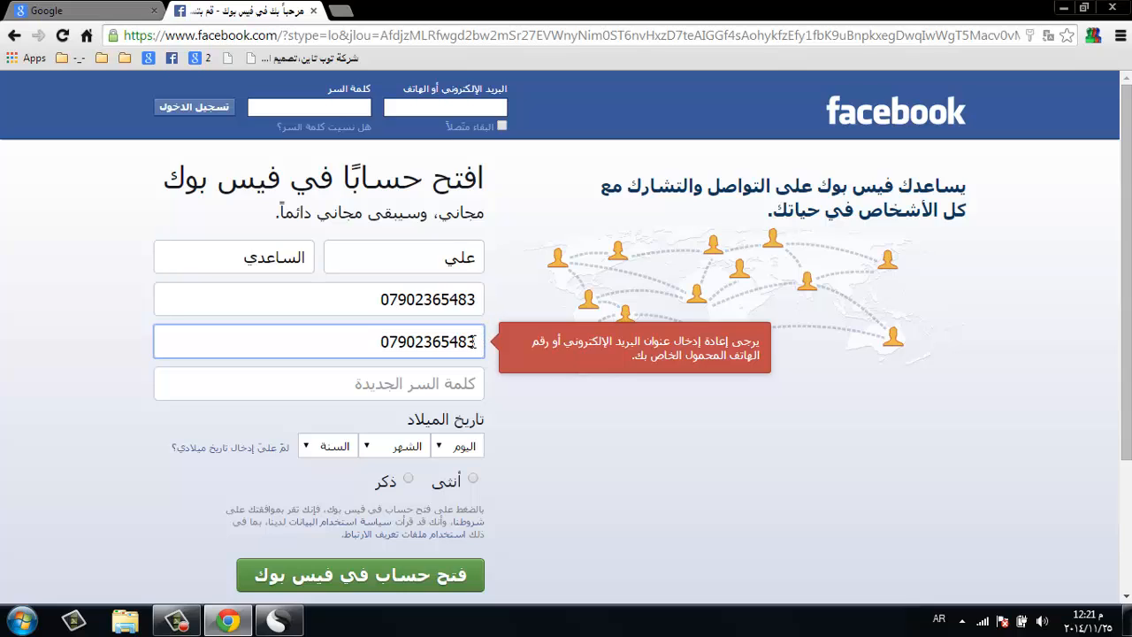
{"action": "left_click_drag", "start_coordinate": [476, 342], "coordinate": [363, 351]}
- Type the account password into the new password field
{"action": "left_click", "coordinate": [397, 380]}
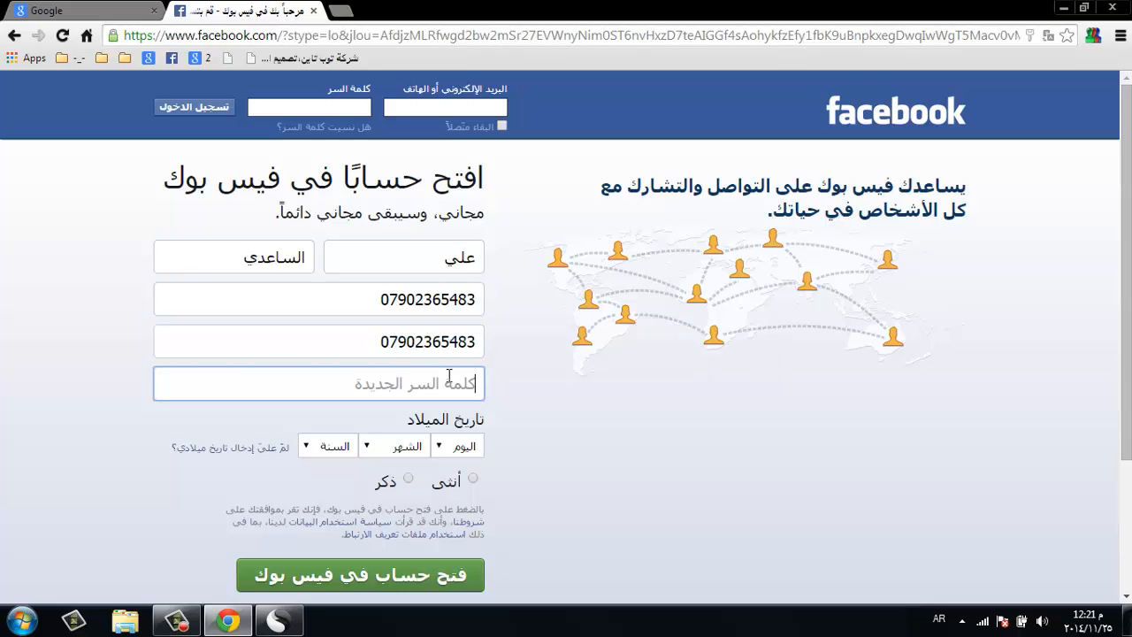
{"action": "type", "text": "123"}
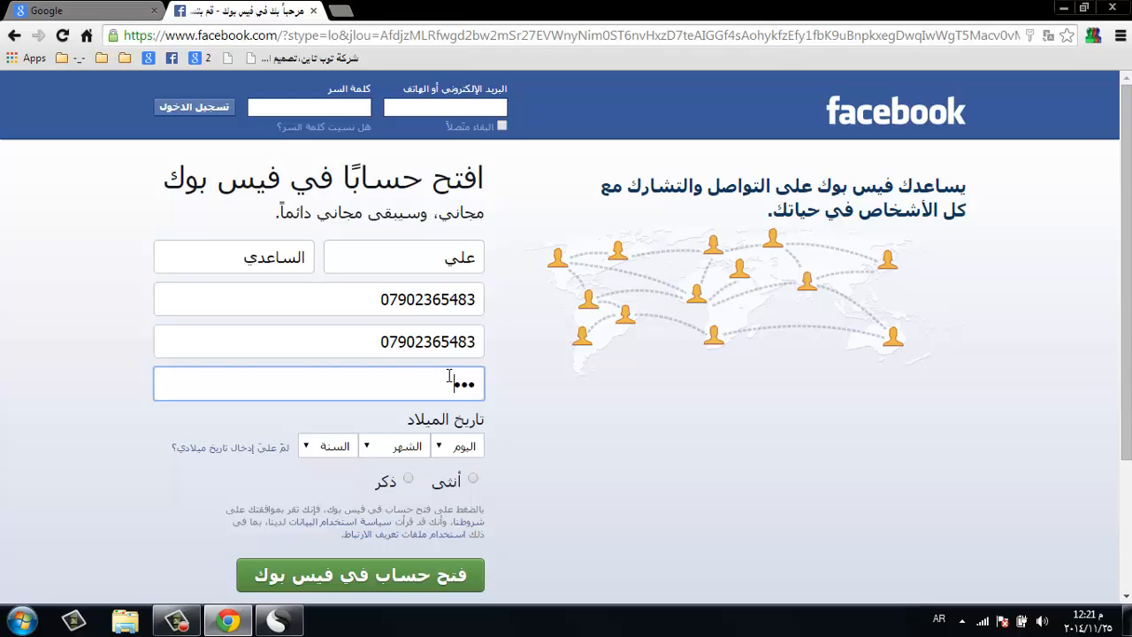
{"action": "key", "text": "alt+shift"}
{"action": "type", "text": "45"}
- Set the birthday dropdowns to 18 أكتوبر 1998
{"action": "left_click", "coordinate": [443, 447]}
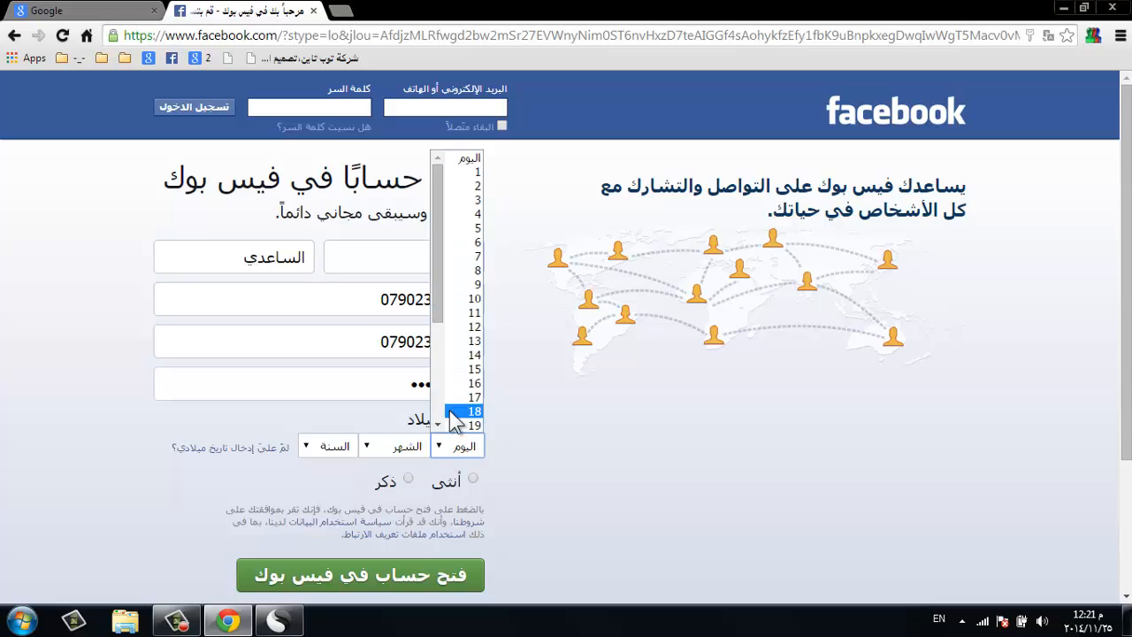
{"action": "left_click", "coordinate": [462, 411]}
{"action": "left_click", "coordinate": [403, 446]}
{"action": "left_click", "coordinate": [393, 398]}
{"action": "left_click", "coordinate": [302, 454]}
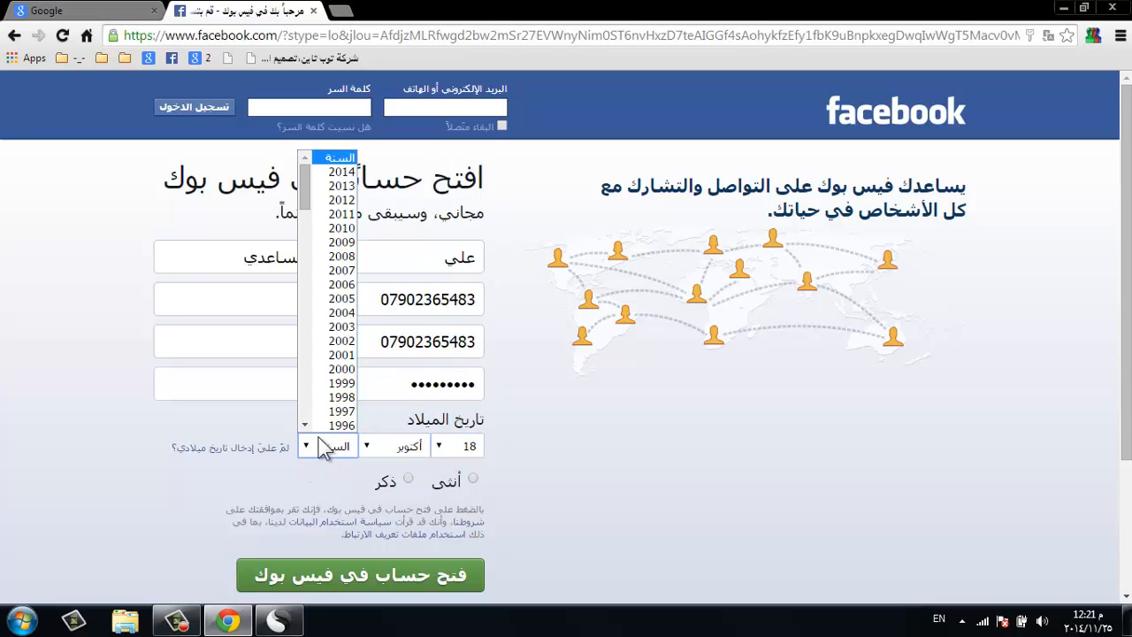
{"action": "left_click", "coordinate": [335, 398]}
- Choose ذكر as the gender and correct the birth year to 1997
{"action": "left_click", "coordinate": [408, 477]}
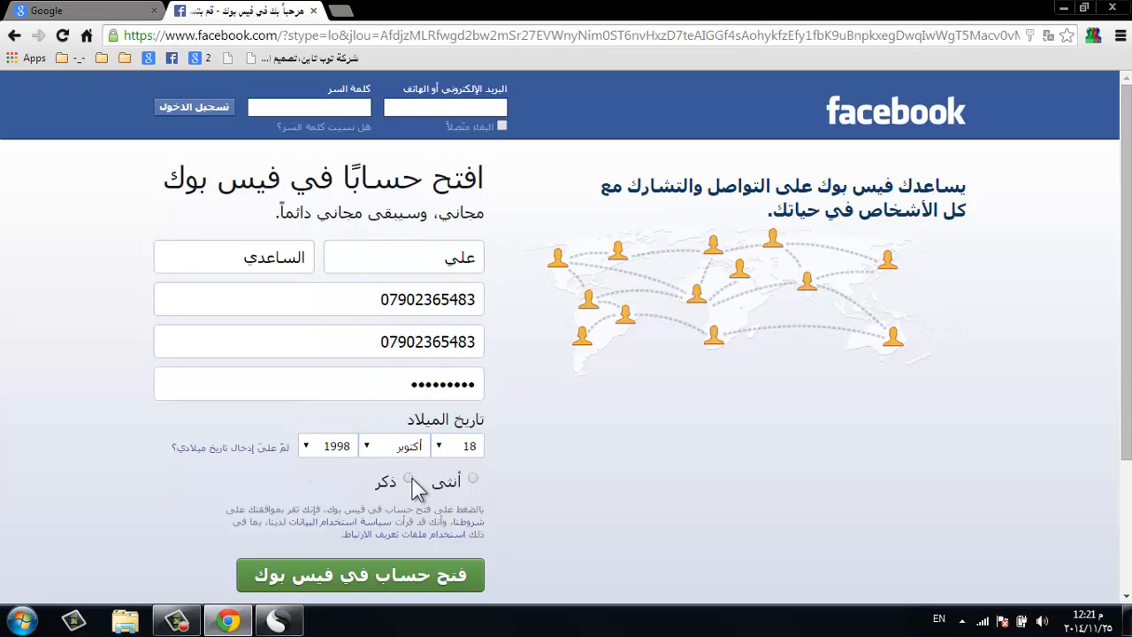
{"action": "left_click", "coordinate": [314, 450]}
{"action": "left_click", "coordinate": [329, 431]}
{"action": "key", "text": "Down"}
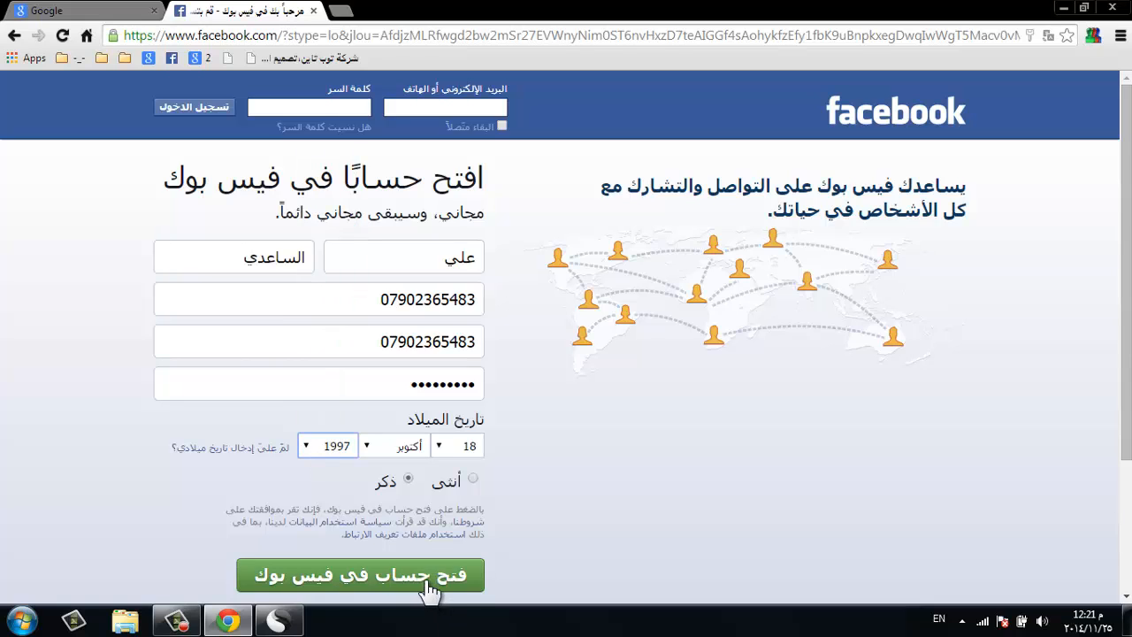
- Submit the sign-up form with the green sign-up button
{"action": "left_click", "coordinate": [424, 584]}
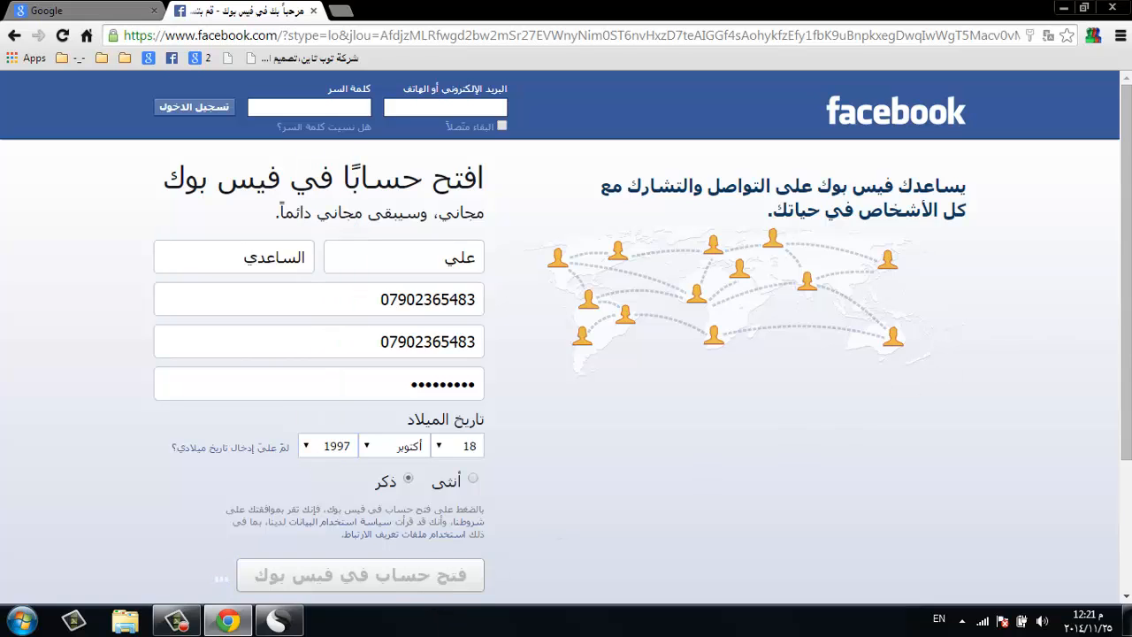
{"action": "scroll", "coordinate": [716, 208], "scroll_direction": "down", "scroll_amount": 1}
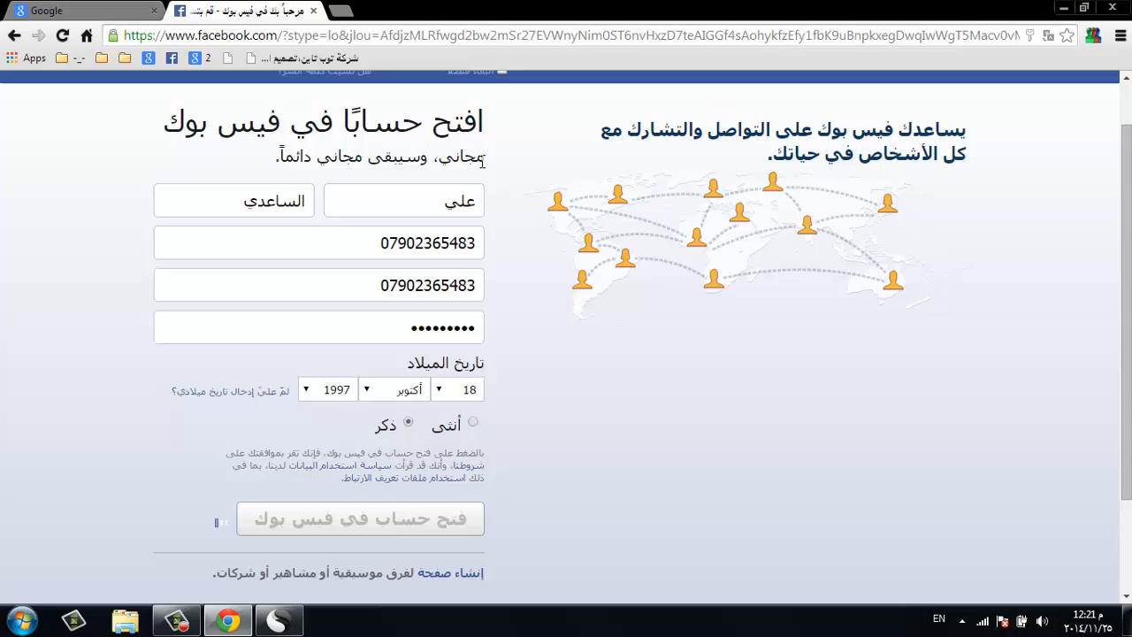
{"action": "mouse_move", "coordinate": [280, 624]}
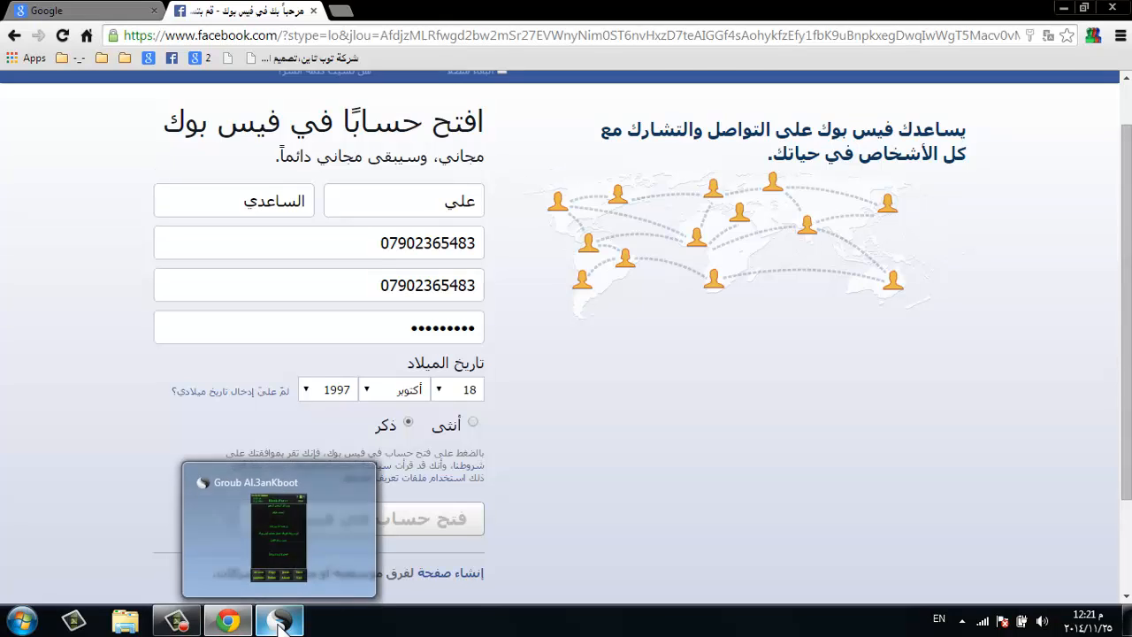
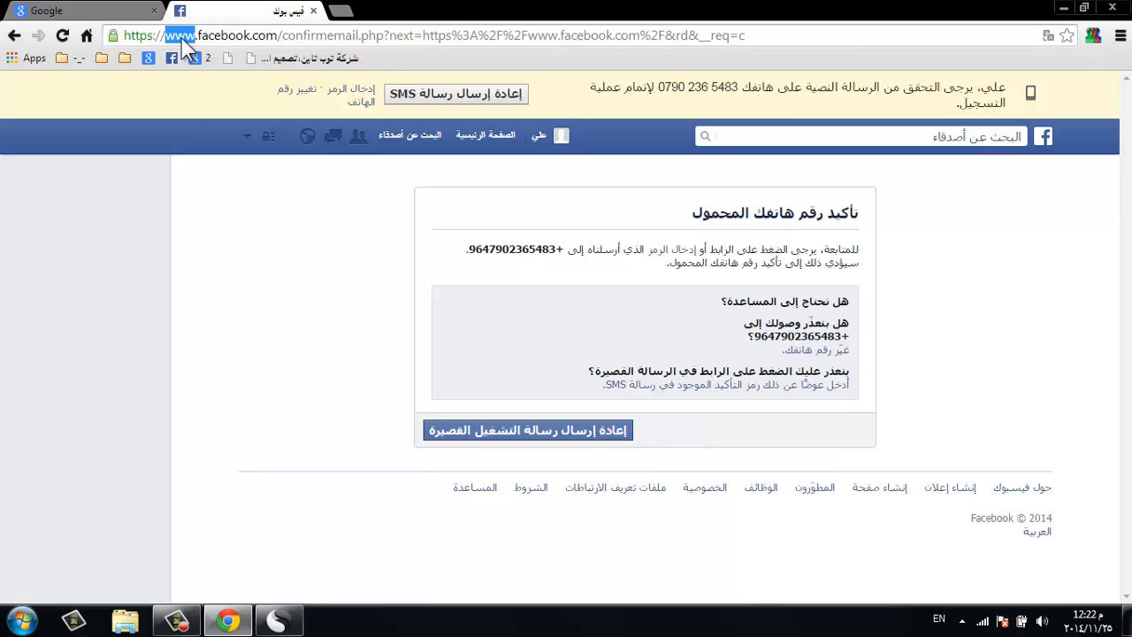
- Load m.facebook.com, choose confirming the account by email, and open a new blank tab
{"action": "type", "text": "m"}
{"action": "key", "text": "Return"}
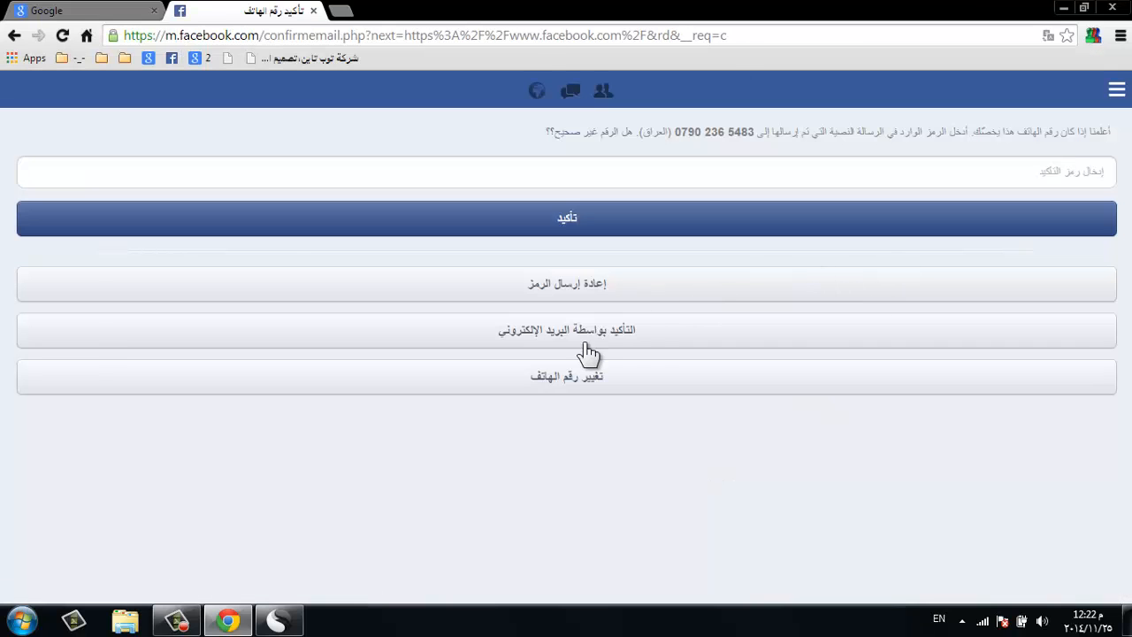
{"action": "left_click", "coordinate": [563, 332]}
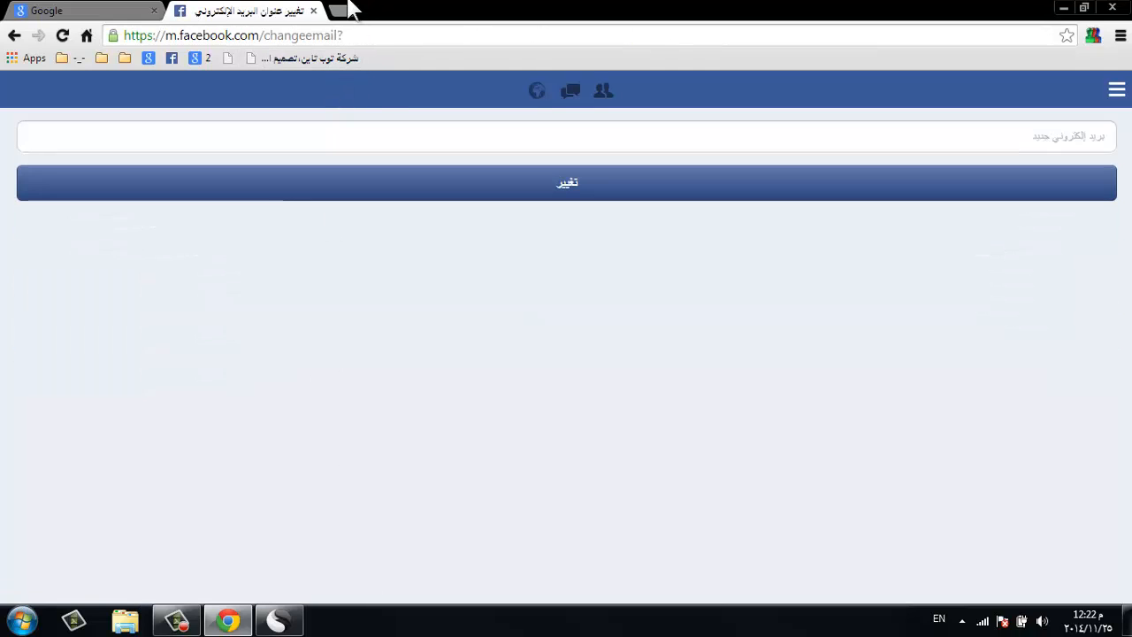
{"action": "left_click", "coordinate": [342, 10]}
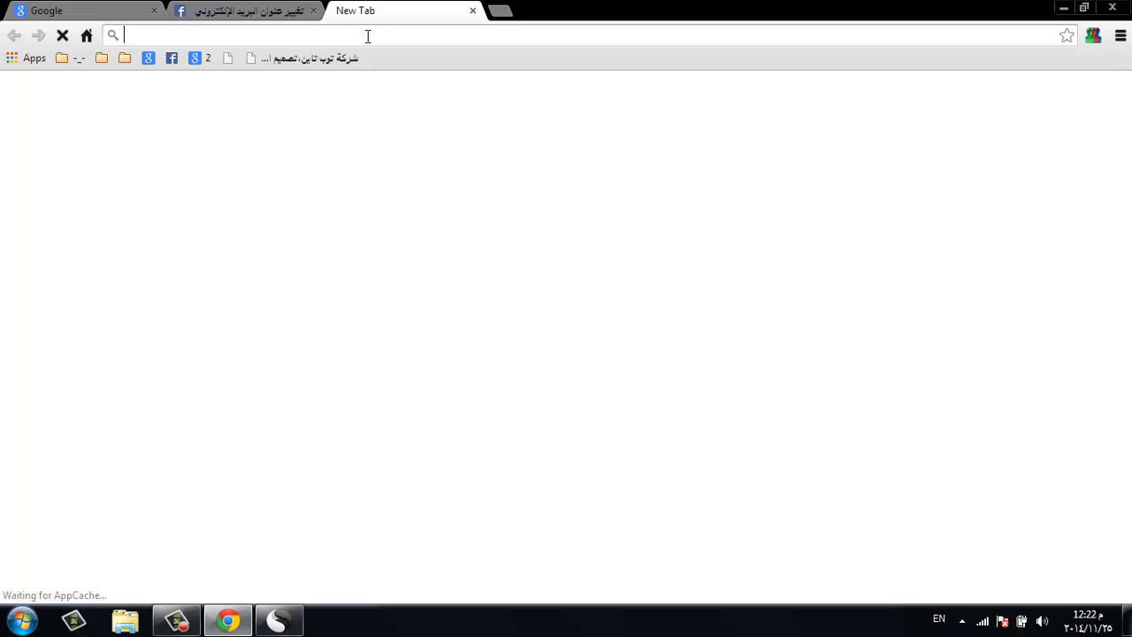
- Go to mail.ru and start the 'Регистрация нового ящика' new-mailbox form
{"action": "type", "text": "mail.ru"}
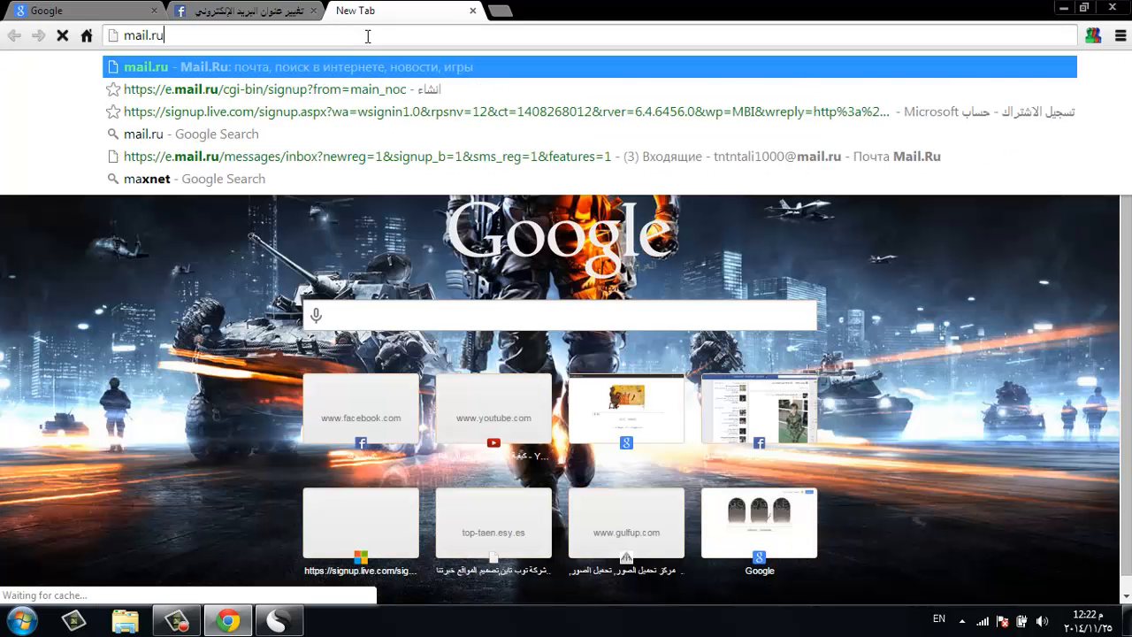
{"action": "key", "text": "Return"}
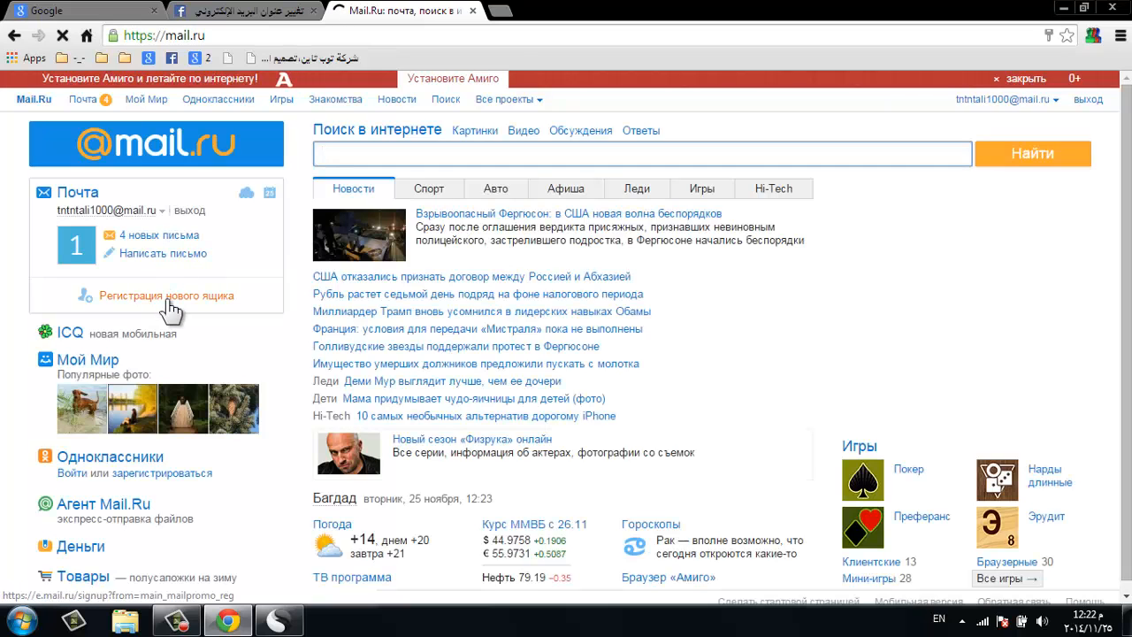
{"action": "left_click", "coordinate": [167, 297]}
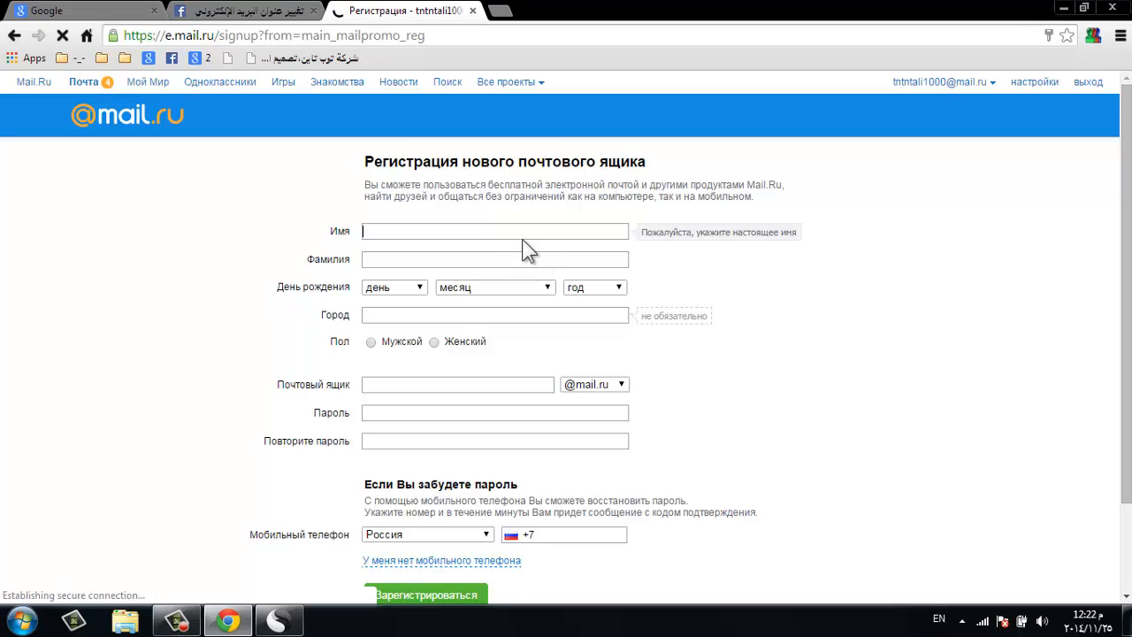
- Enter placeholder names 1 and 11 and birth date 10 Март 1997
{"action": "type", "text": "1"}
{"action": "key", "text": "Tab"}
{"action": "type", "text": "1"}
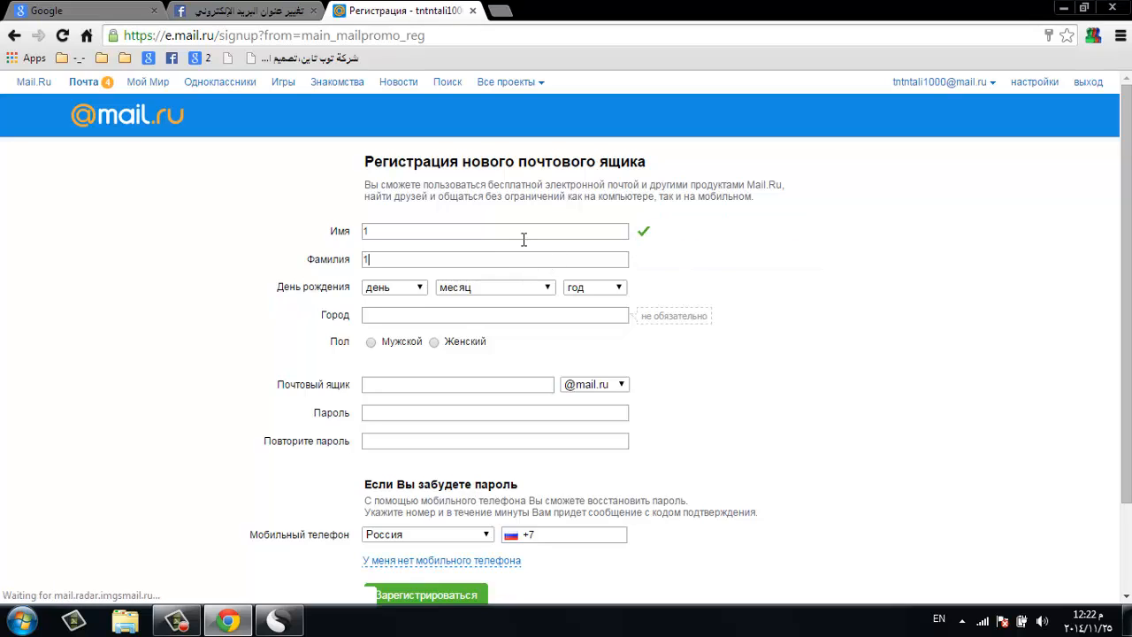
{"action": "type", "text": "1"}
{"action": "key", "text": "Tab"}
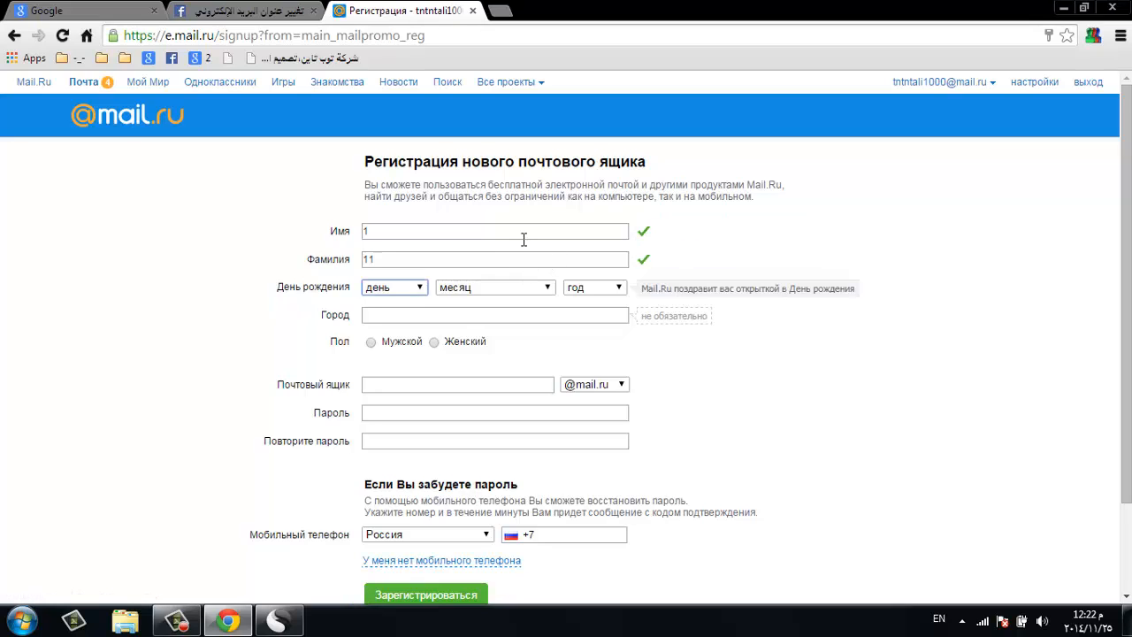
{"action": "key", "text": "Down"}
{"action": "key", "text": "Down"}
{"action": "key", "text": "Tab"}
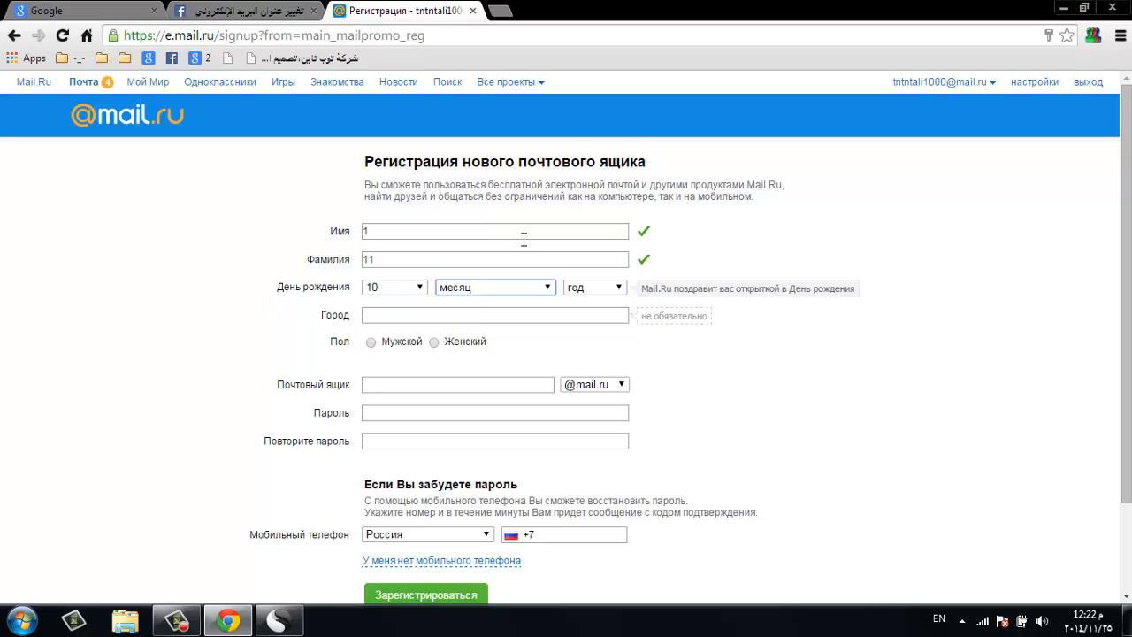
{"action": "key", "text": "Down"}
{"action": "key", "text": "Down"}
{"action": "key", "text": "Down"}
{"action": "key", "text": "Tab"}
{"action": "key", "text": "Down"}
{"action": "key", "text": "Down"}
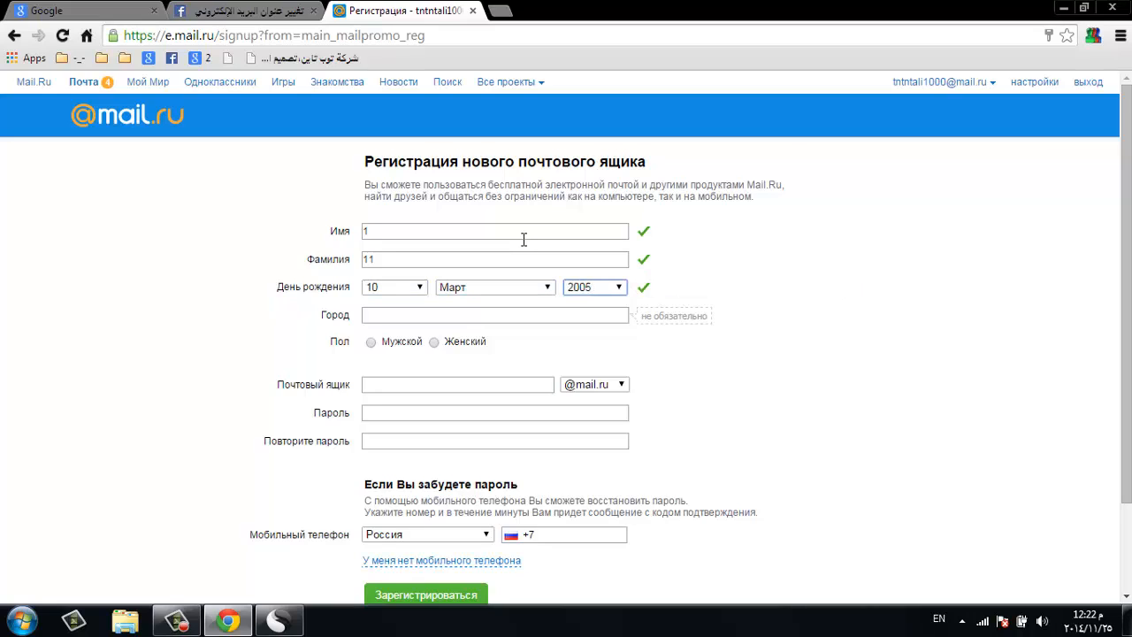
{"action": "key", "text": "Down"}
- Set city Москва, Россия, gender Женский, and mailbox name 100
{"action": "key", "text": "Tab"}
{"action": "key", "text": "Down"}
{"action": "key", "text": "Down"}
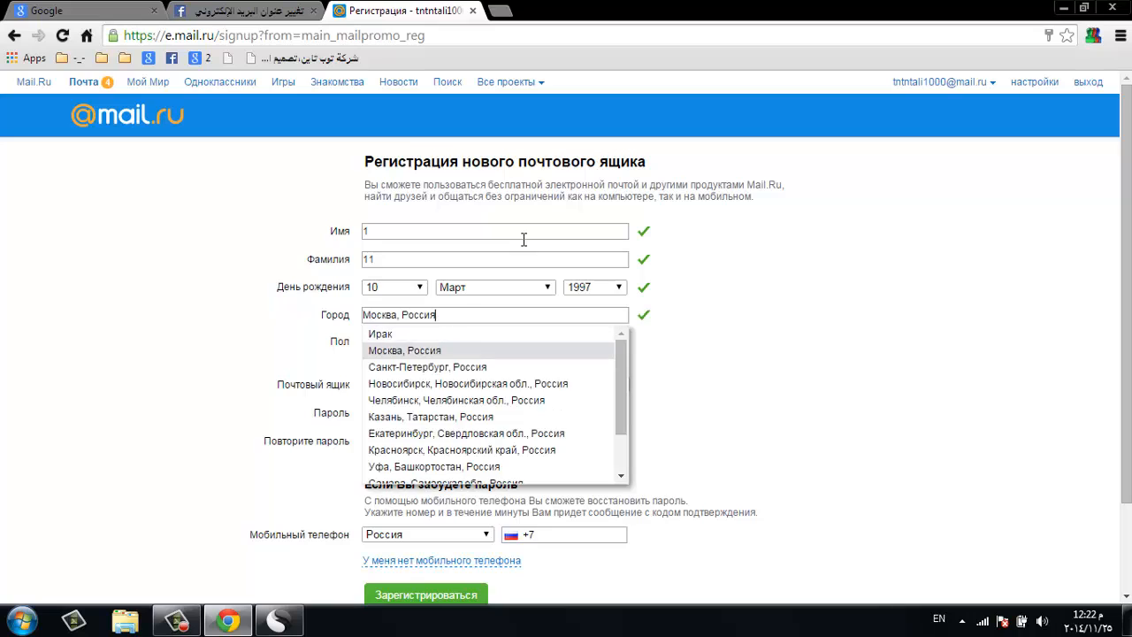
{"action": "key", "text": "Tab"}
{"action": "key", "text": "Down"}
{"action": "key", "text": "Tab"}
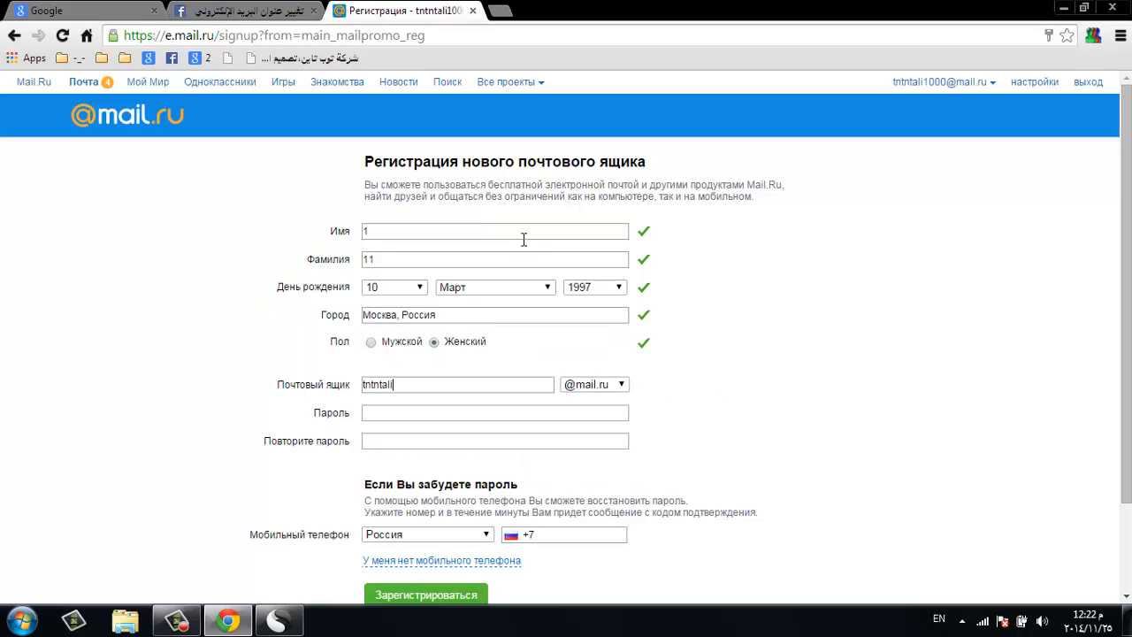
{"action": "type", "text": "100"}
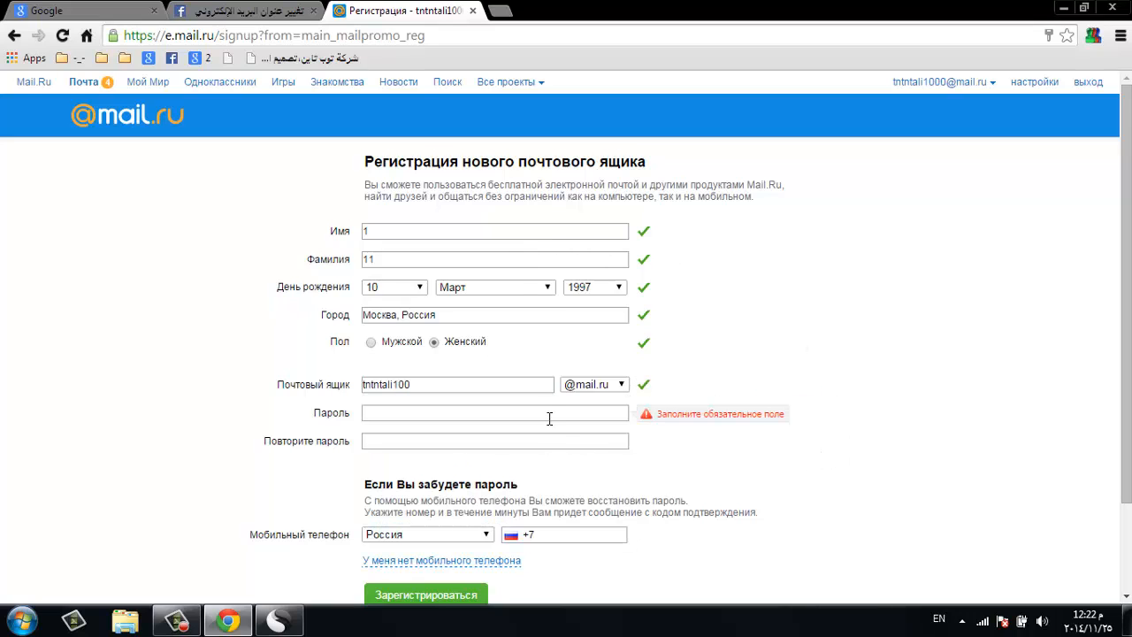
- Type the account password in Пароль and an entry in Повторите пароль
{"action": "left_click", "coordinate": [553, 413]}
{"action": "type", "text": "••••"}
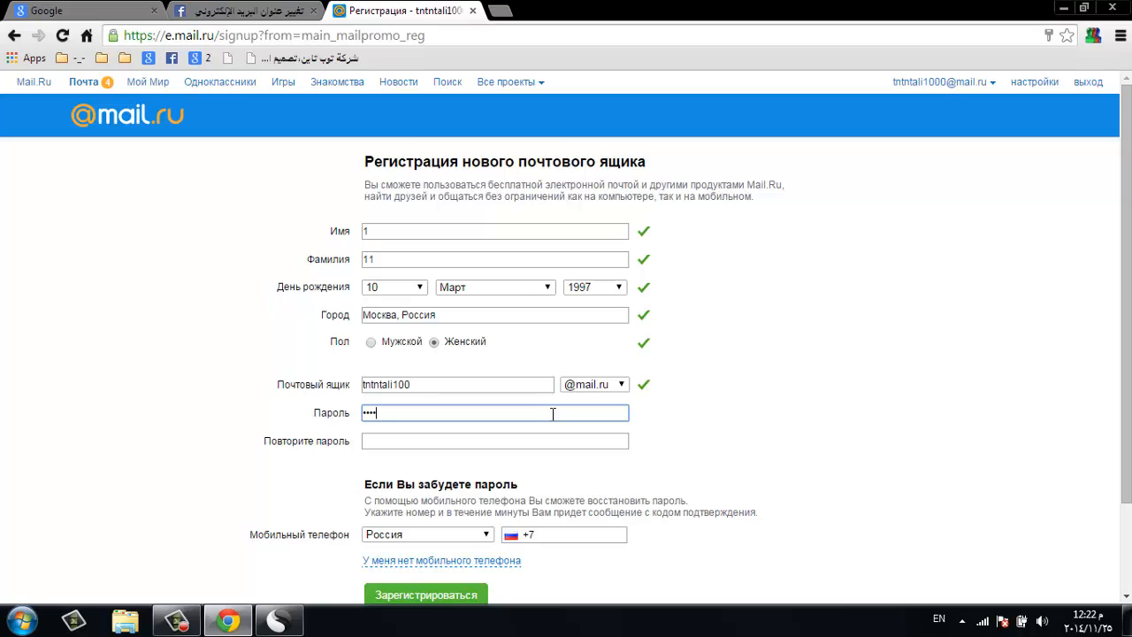
{"action": "type", "text": "•••••••"}
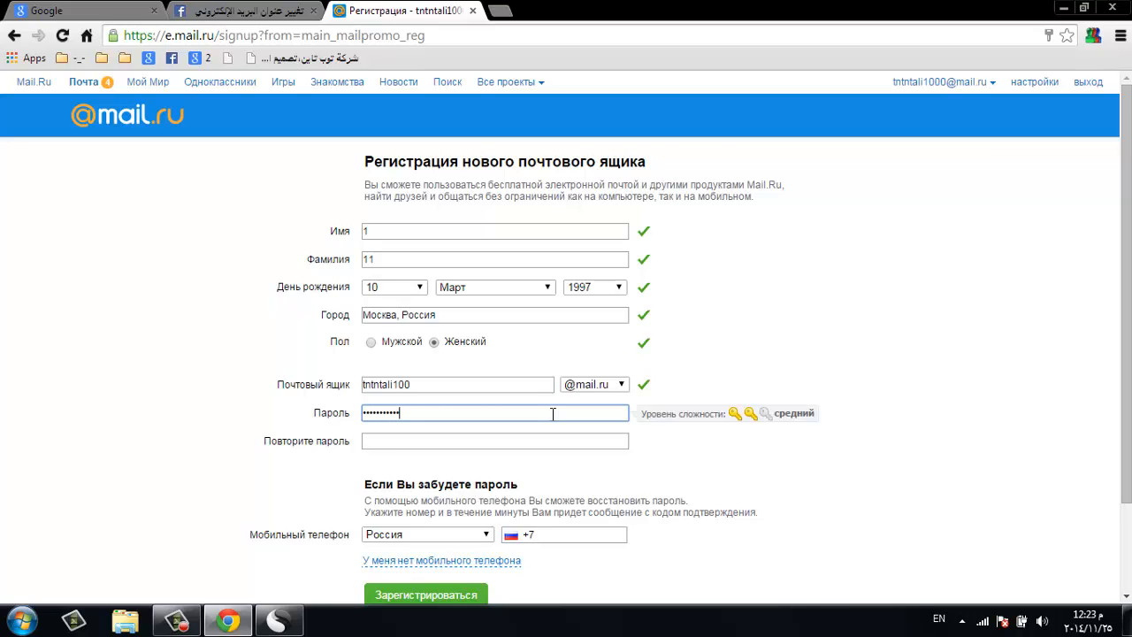
{"action": "type", "text": "••••"}
{"action": "left_click", "coordinate": [556, 440]}
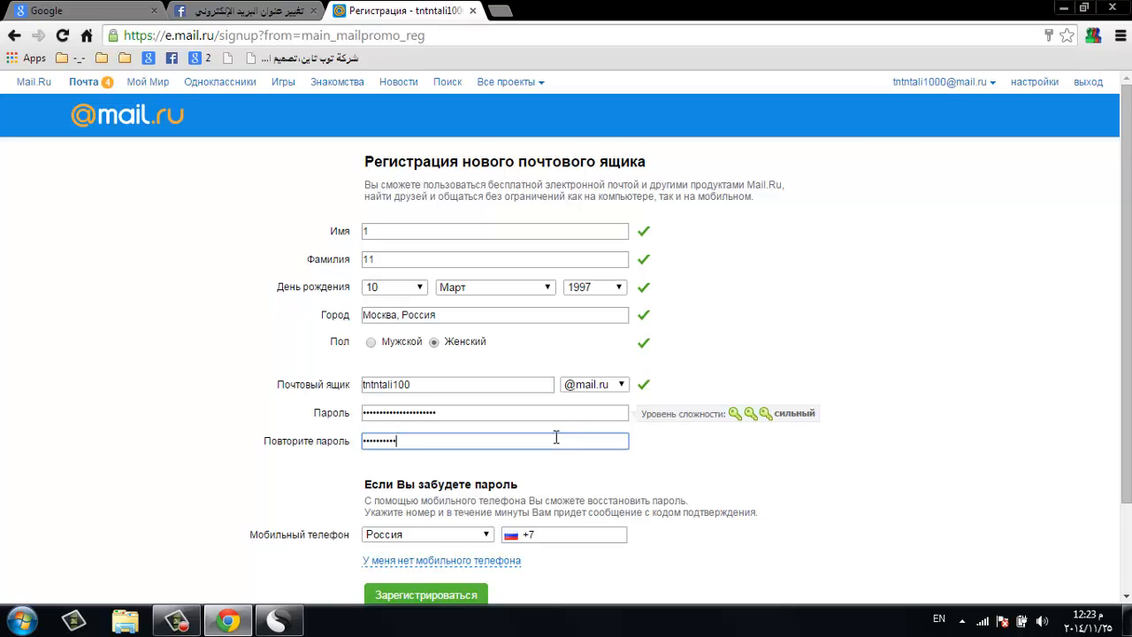
{"action": "type", "text": "•••"}
- Re-enter both password fields so they match with medium strength
{"action": "left_click", "coordinate": [832, 448]}
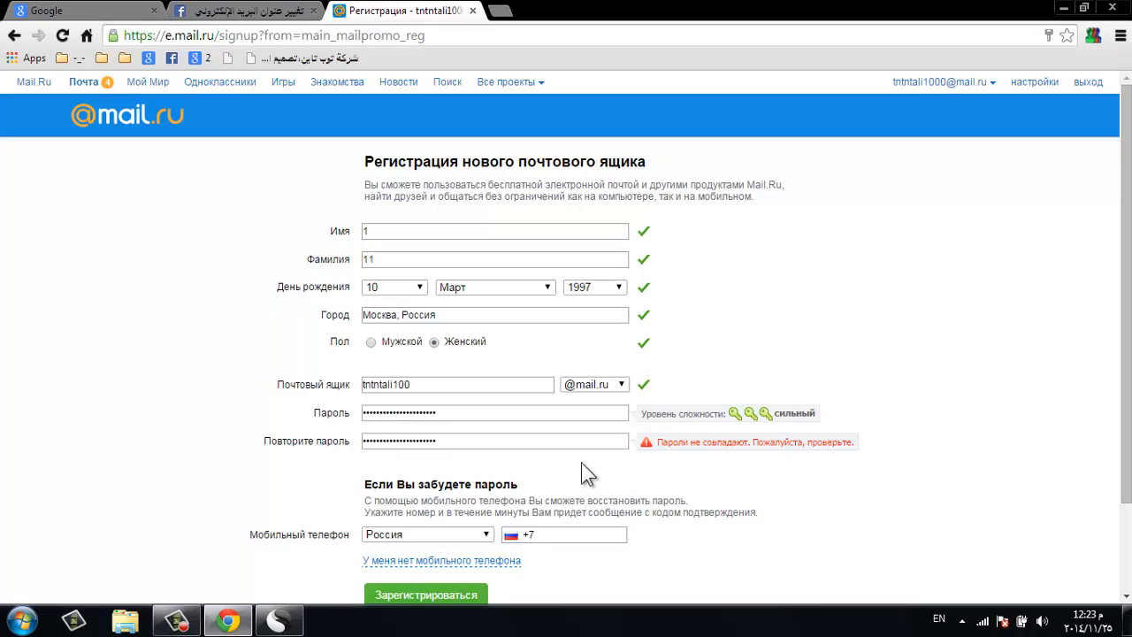
{"action": "double_click", "coordinate": [513, 420]}
{"action": "type", "text": "••"}
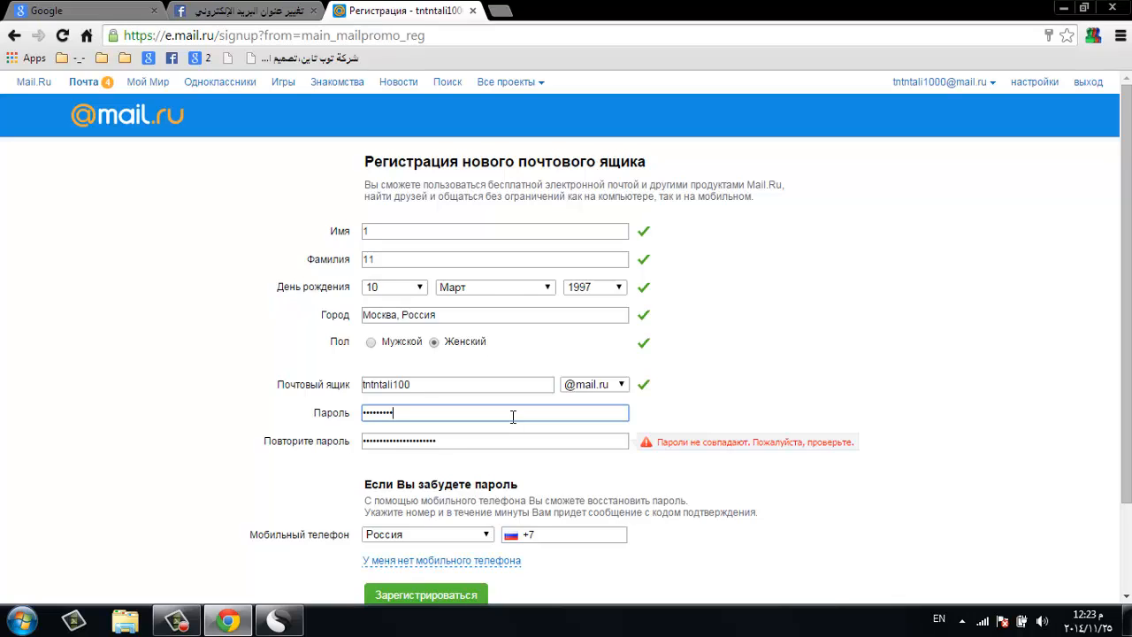
{"action": "type", "text": "•"}
{"action": "key", "text": "Tab"}
{"action": "type", "text": "•"}
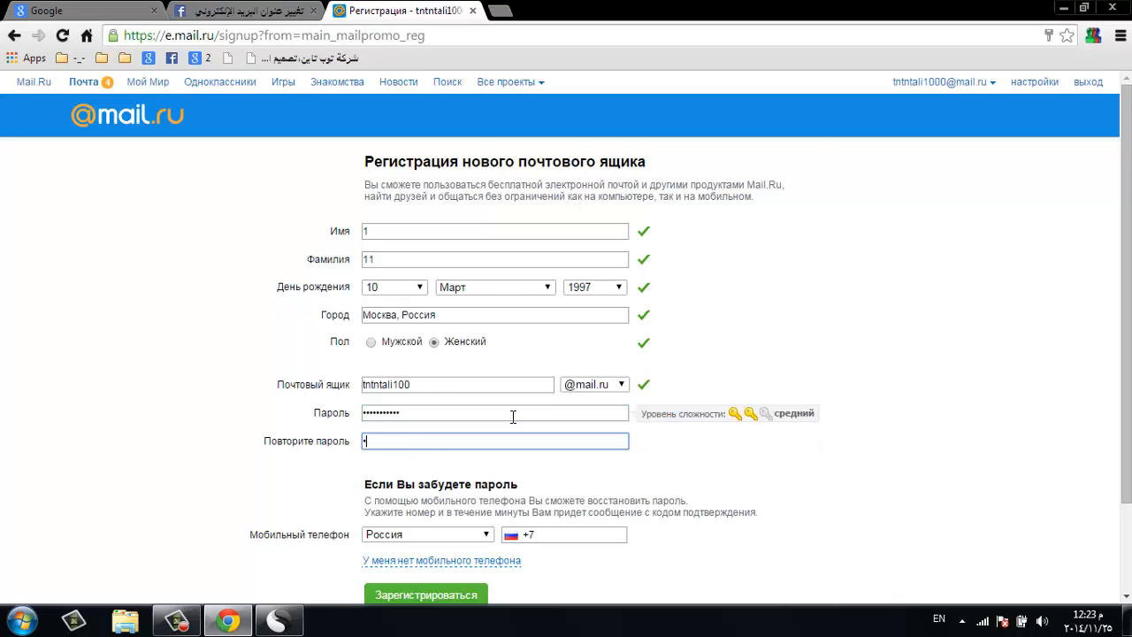
{"action": "type", "text": "•••••••"}
{"action": "left_click", "coordinate": [716, 475]}
{"action": "scroll", "coordinate": [619, 398], "scroll_direction": "down", "scroll_amount": 2}
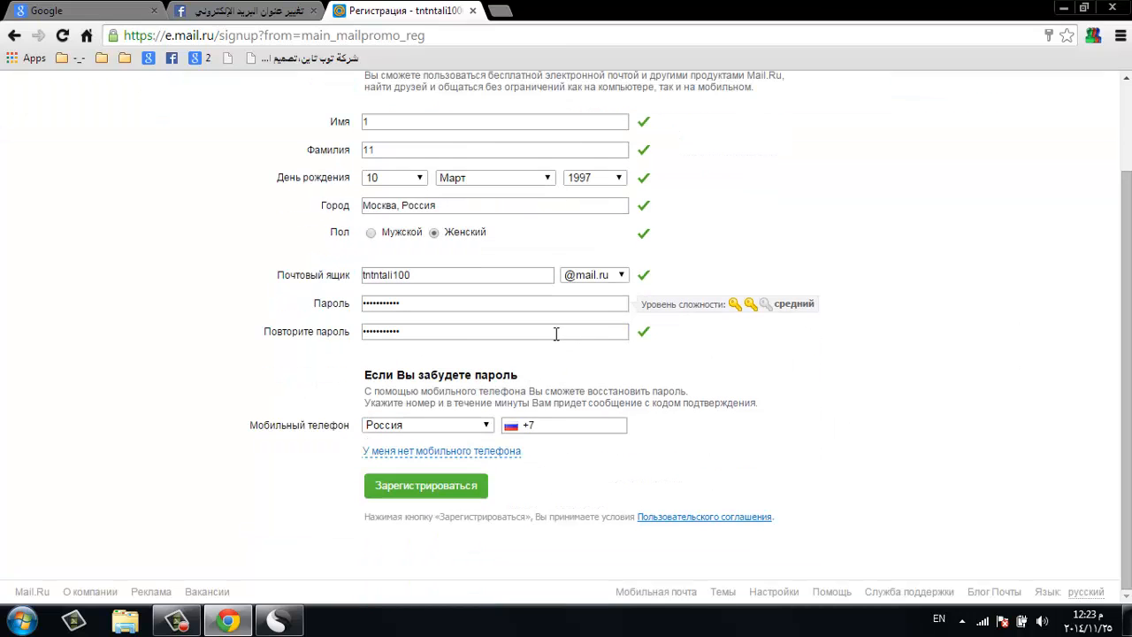
- Use the first-car model secret question instead of a mobile phone
{"action": "left_click", "coordinate": [478, 457]}
{"action": "left_click", "coordinate": [457, 416]}
{"action": "left_click", "coordinate": [458, 443]}
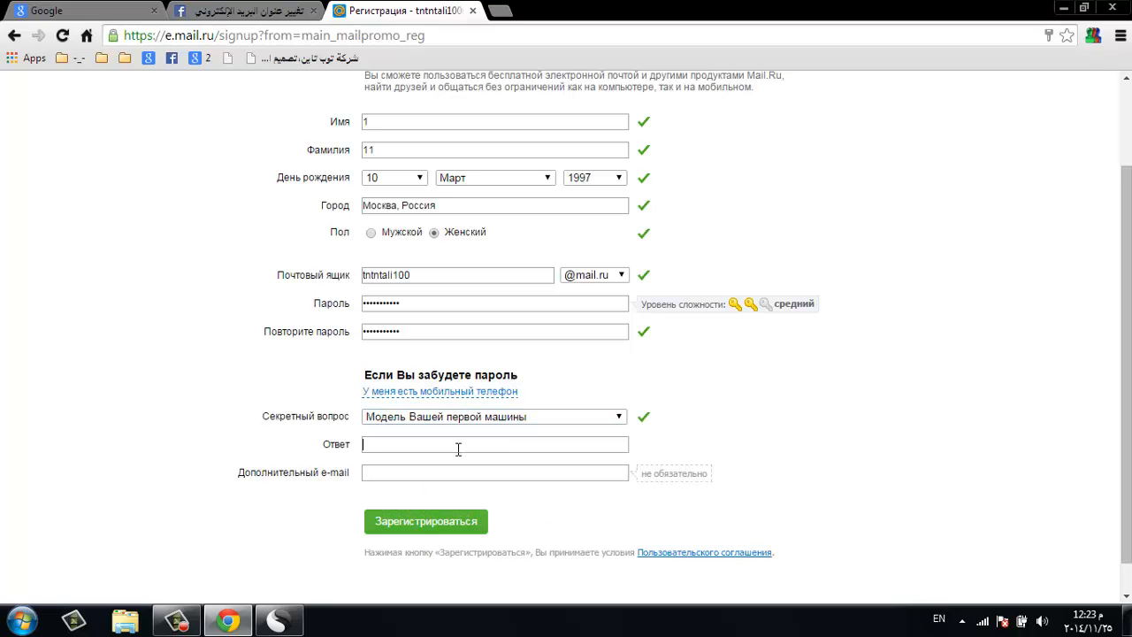
- Submit the registration with Зарегистрироваться and confirm the picture code
{"action": "left_click", "coordinate": [445, 513]}
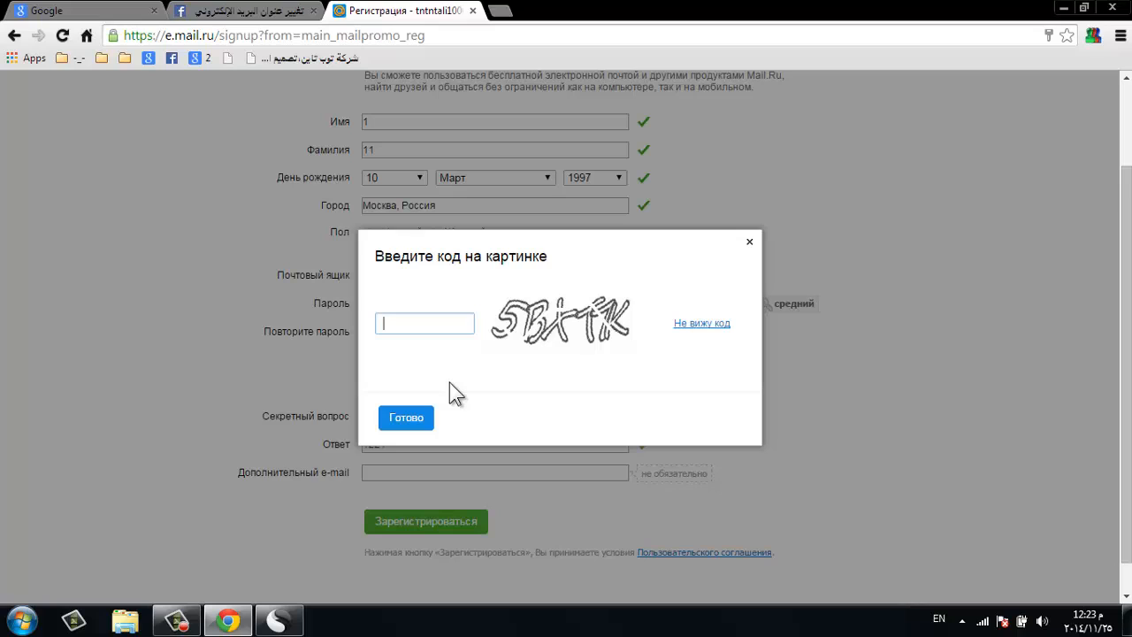
{"action": "type", "text": "5bxt7K"}
{"action": "key", "text": "Return"}
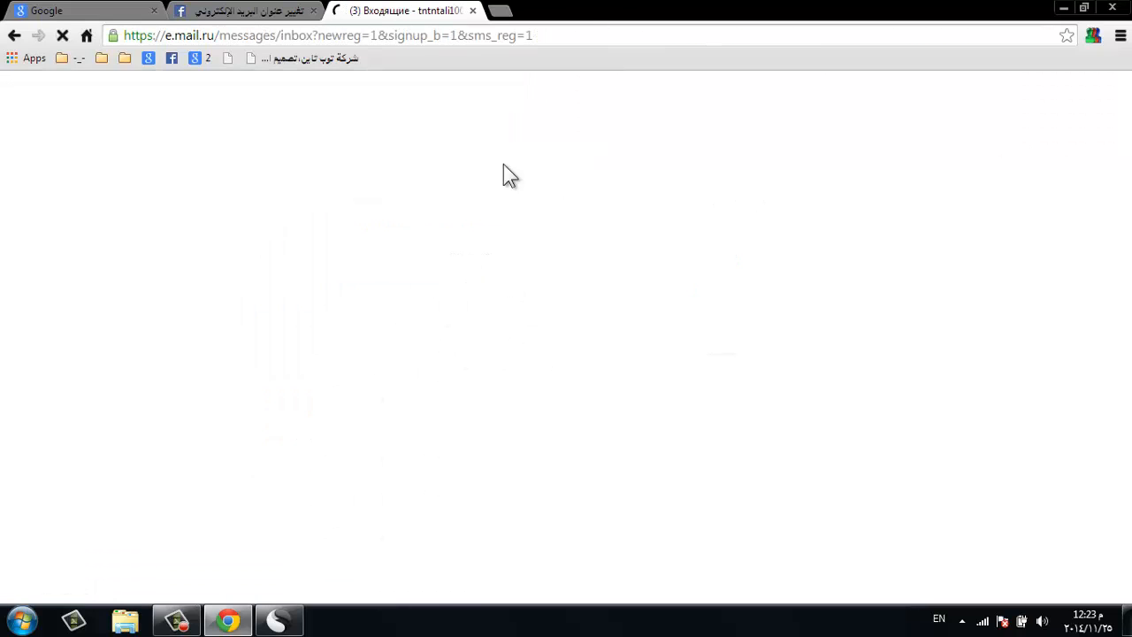
{"action": "mouse_move", "coordinate": [278, 619]}
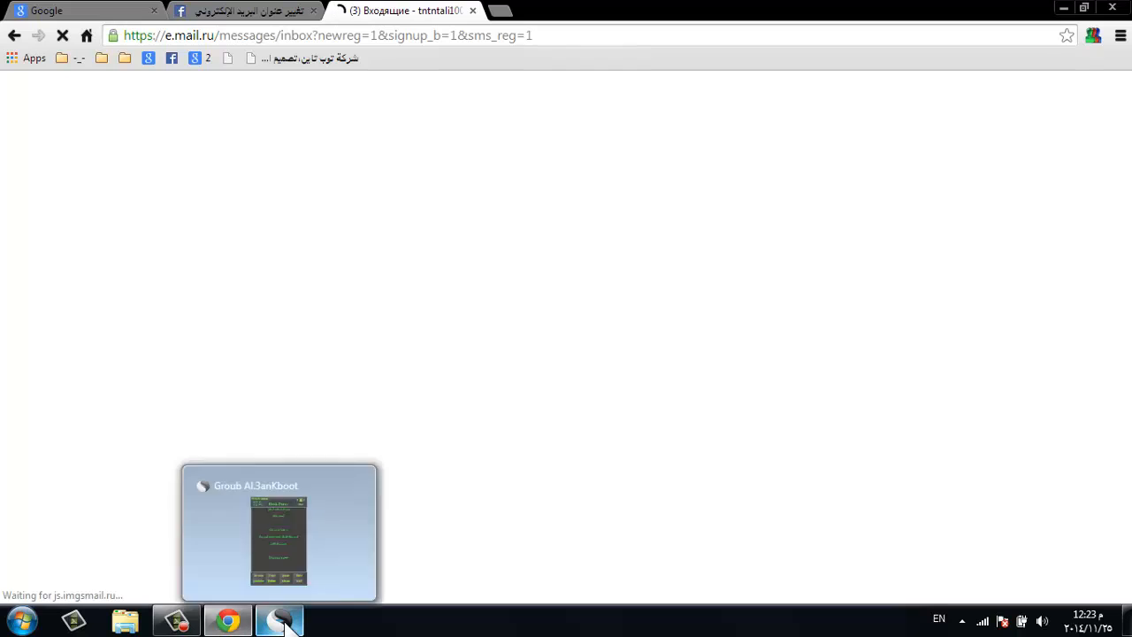
{"action": "left_click", "coordinate": [317, 547]}
{"action": "left_click", "coordinate": [327, 455]}
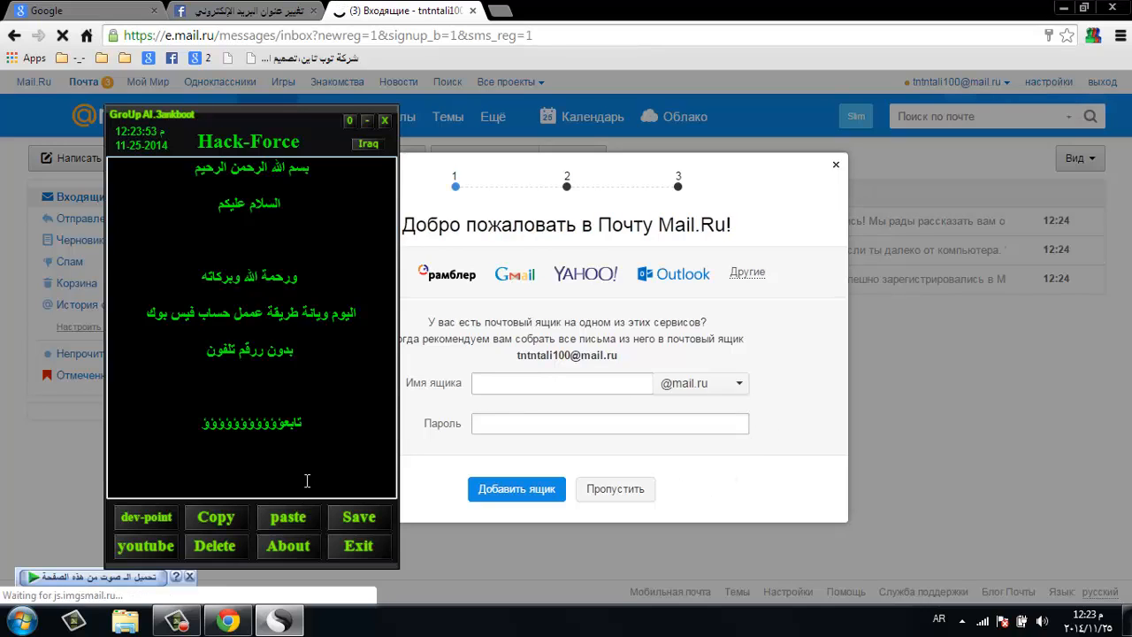
{"action": "left_click", "coordinate": [367, 121]}
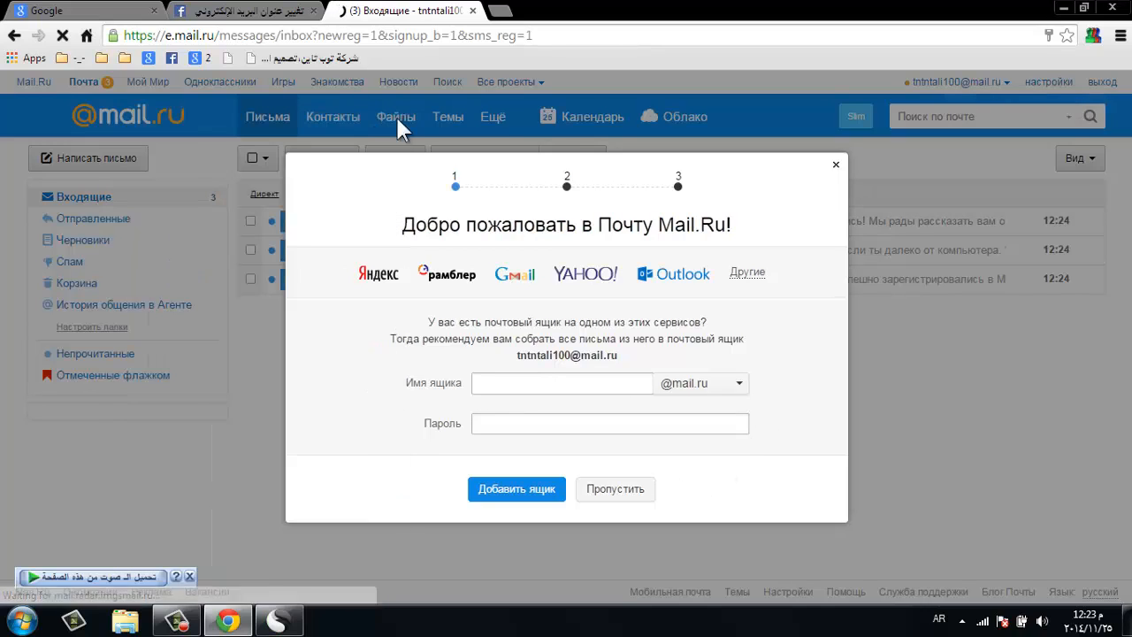
- Copy the new mailbox address and paste it into Facebook's new-email field
{"action": "triple_click", "coordinate": [589, 355]}
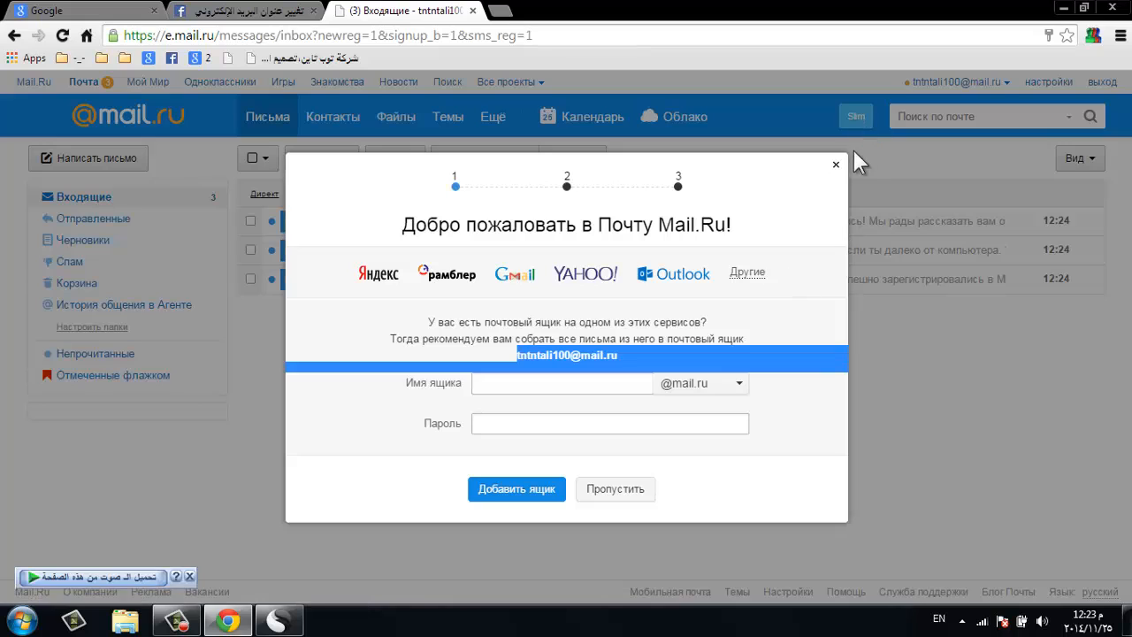
{"action": "left_click", "coordinate": [836, 165]}
{"action": "left_click", "coordinate": [238, 11]}
{"action": "left_click", "coordinate": [576, 140]}
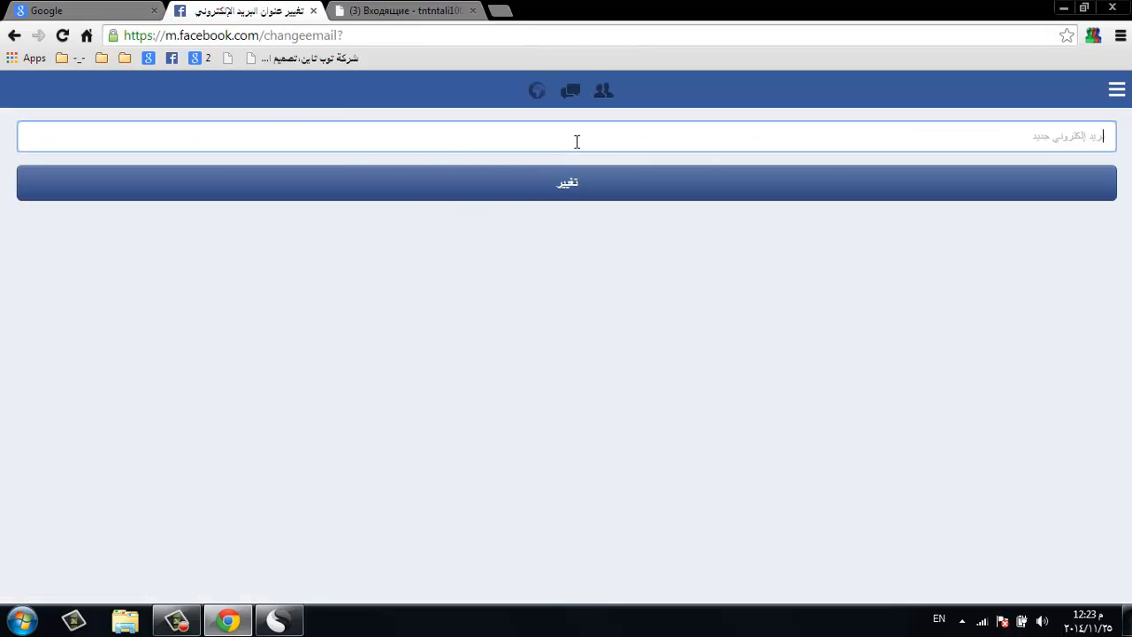
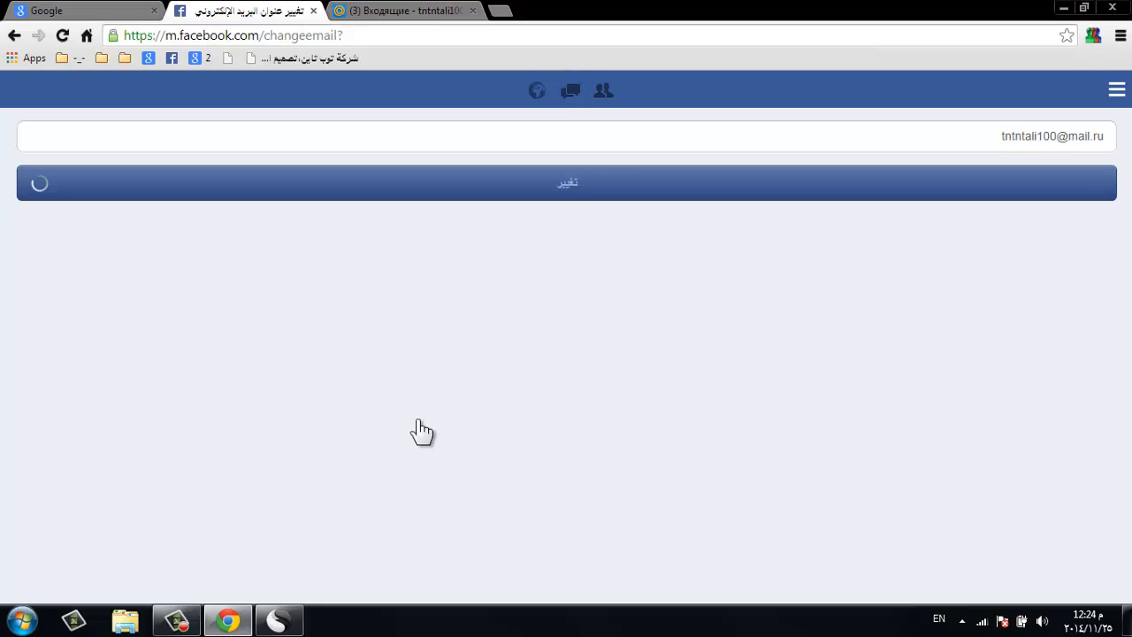
- Paste the new Mail.ru address into the email field and submit it with تغيير
{"action": "left_click", "coordinate": [516, 147]}
{"action": "key", "text": "ctrl+v"}
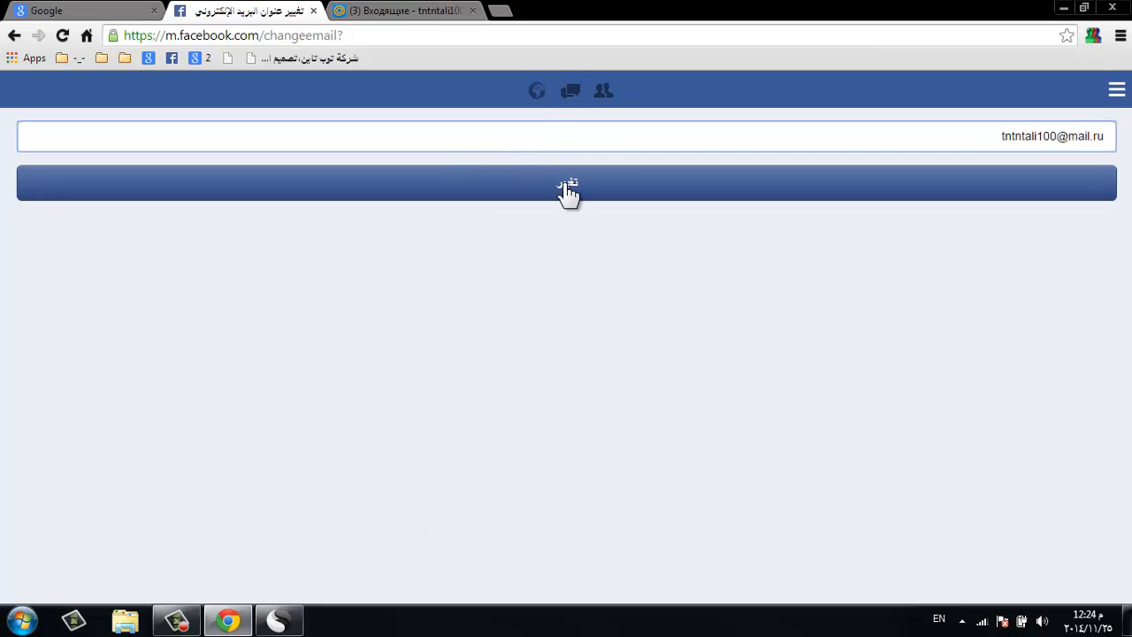
{"action": "left_click", "coordinate": [567, 193]}
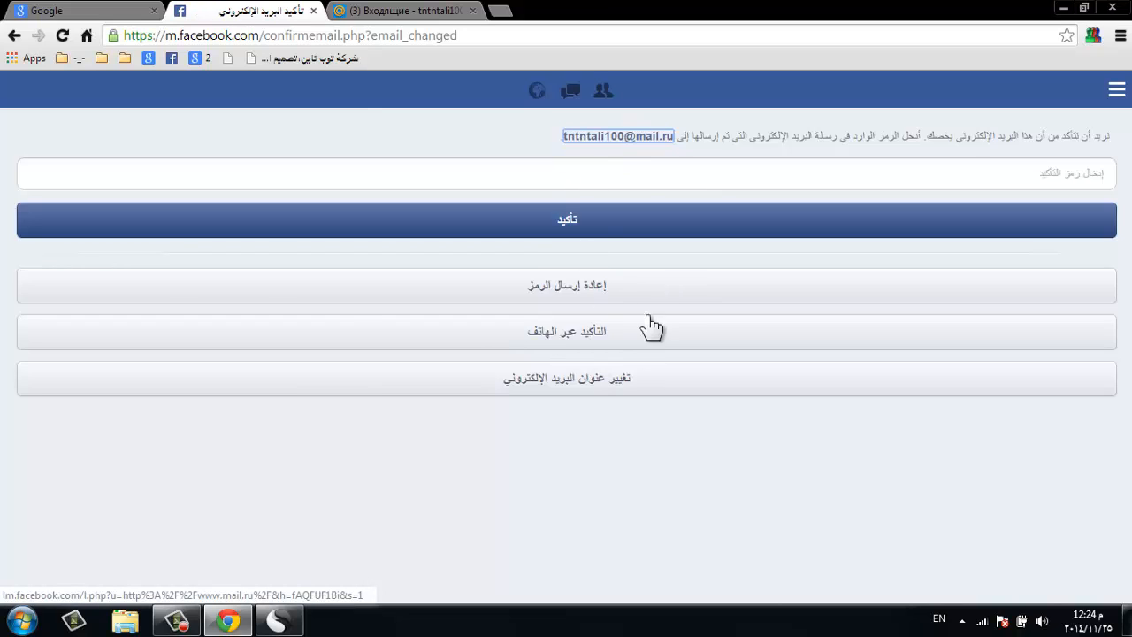
- Refresh the Mail.ru inbox, open the Facebook message and follow its confirm-account link
{"action": "left_click", "coordinate": [720, 175]}
{"action": "left_click", "coordinate": [397, 9]}
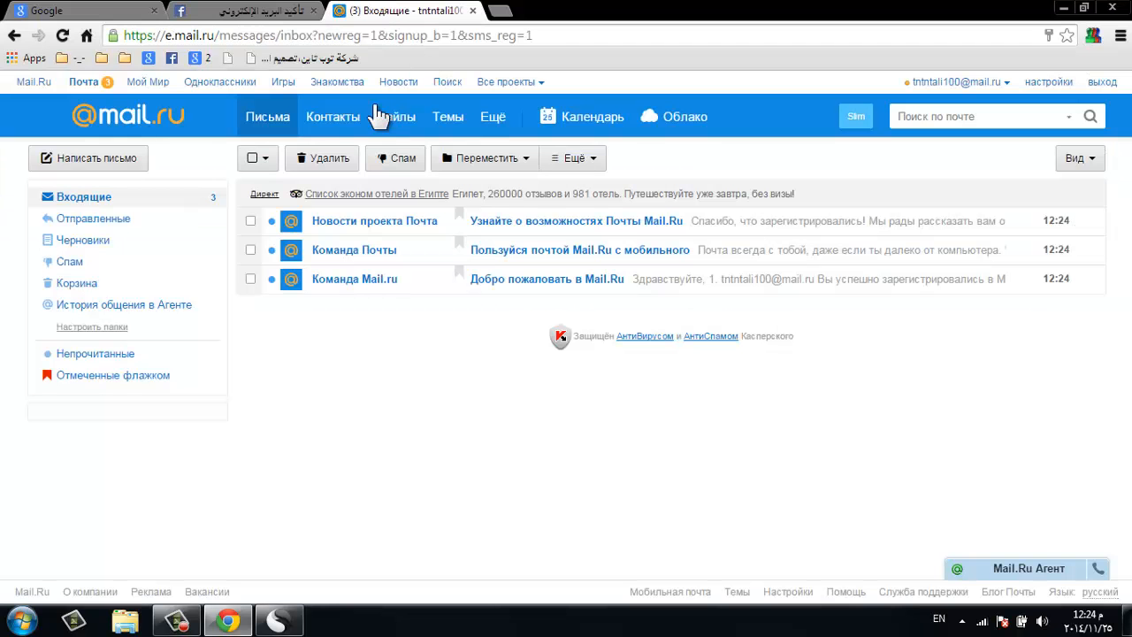
{"action": "left_click", "coordinate": [281, 109]}
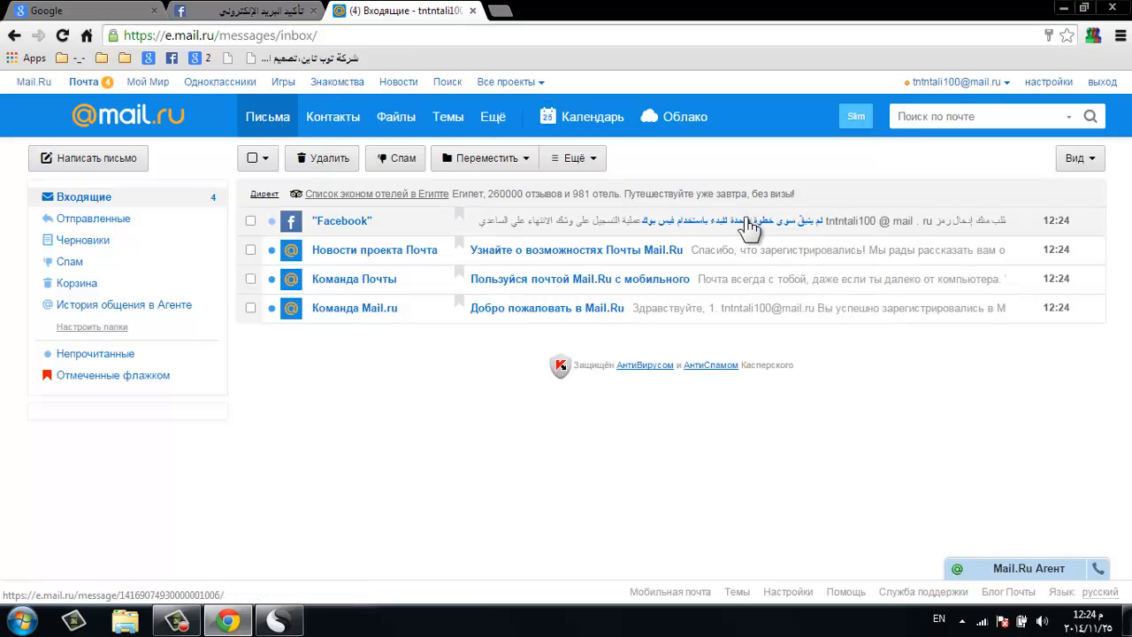
{"action": "left_click", "coordinate": [748, 226]}
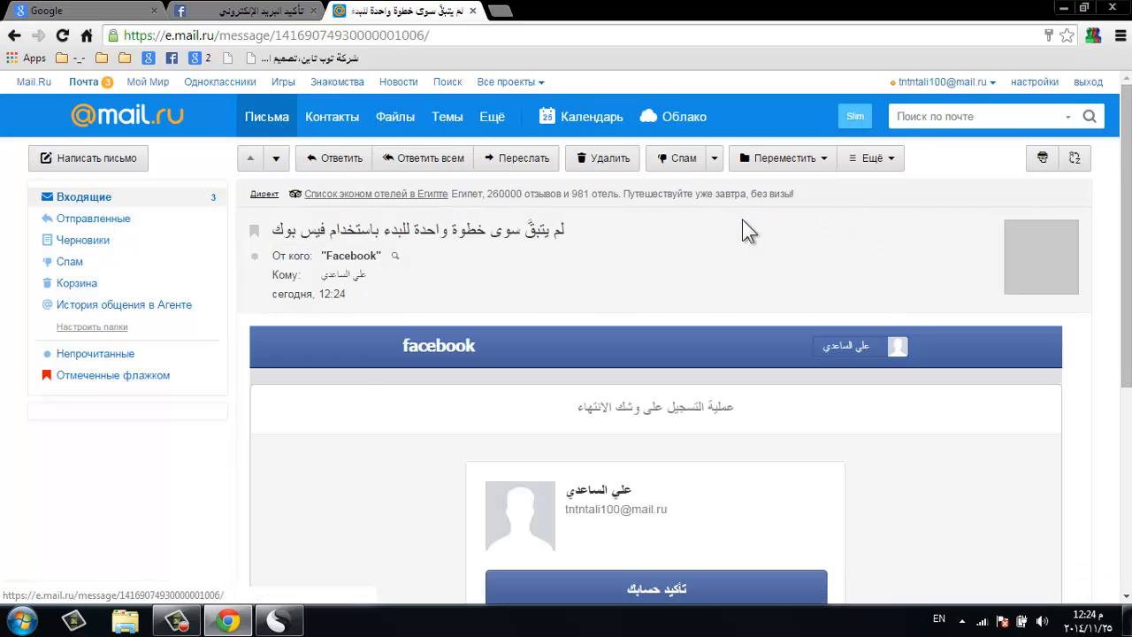
{"action": "left_click", "coordinate": [671, 591]}
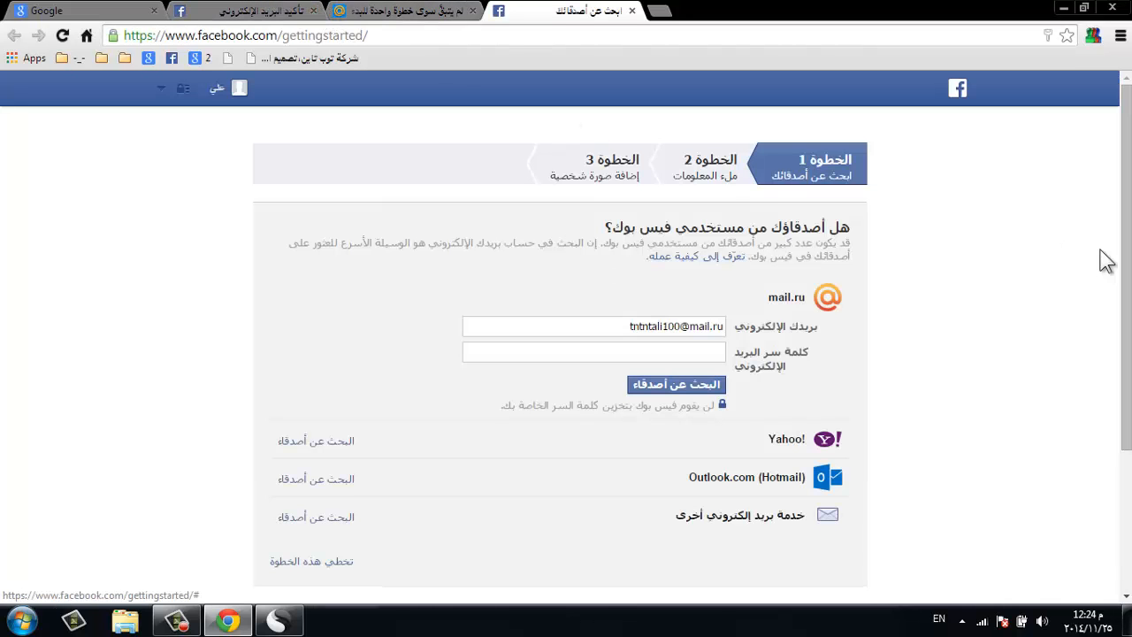
- Skip the find-friends, profile-information and profile-picture steps, confirming the first skip
{"action": "scroll", "coordinate": [1106, 266], "scroll_direction": "down", "scroll_amount": 1}
{"action": "left_click", "coordinate": [305, 489]}
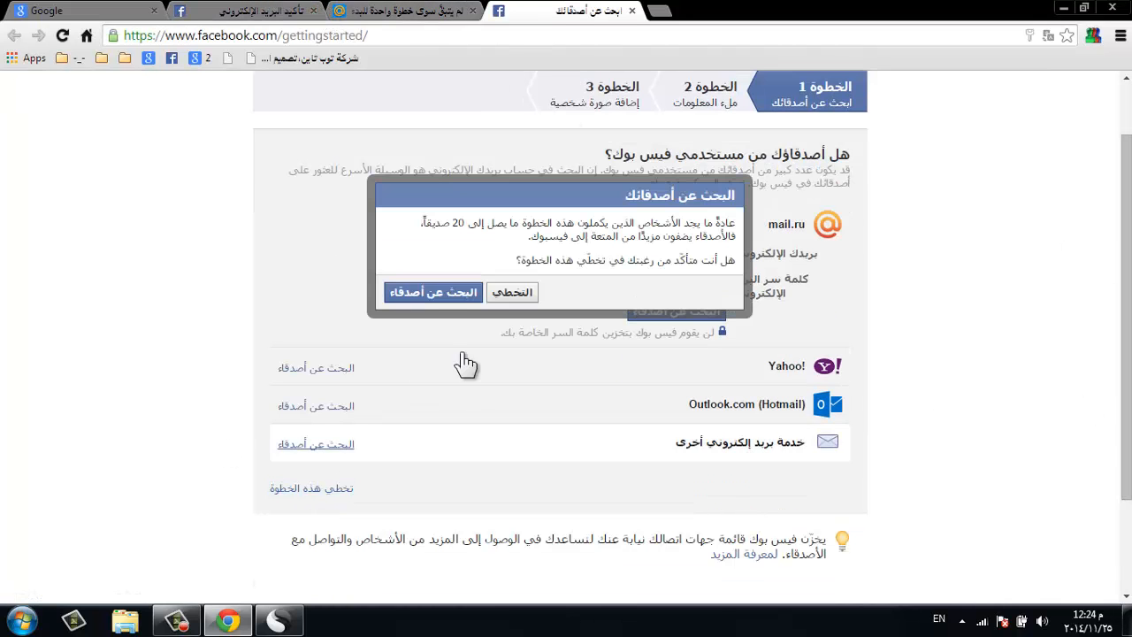
{"action": "left_click", "coordinate": [513, 293]}
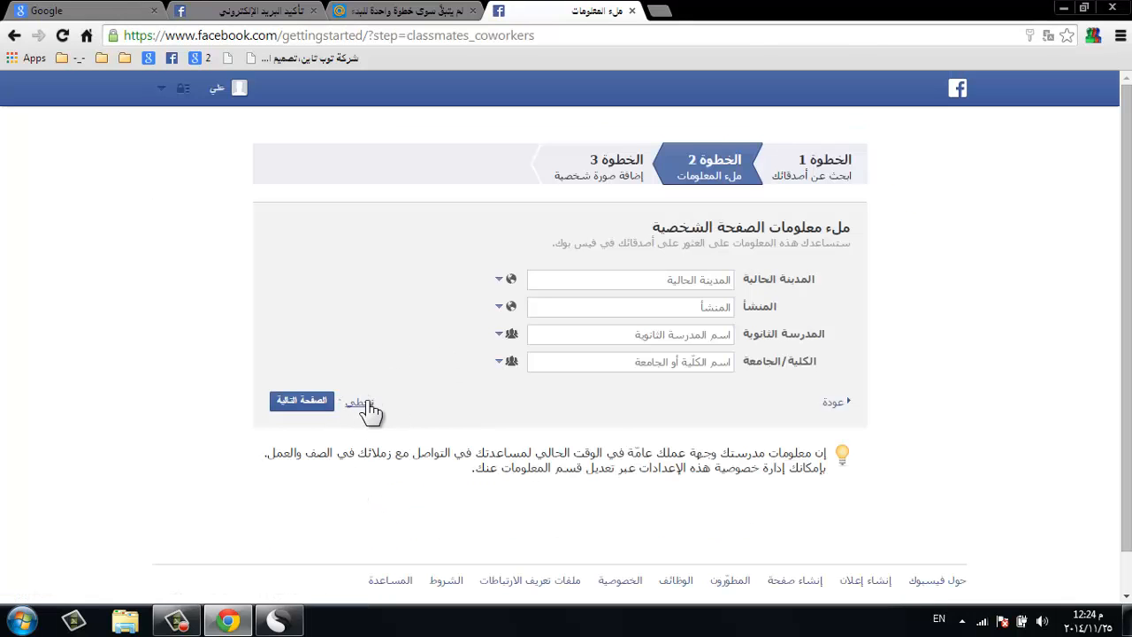
{"action": "left_click", "coordinate": [363, 403]}
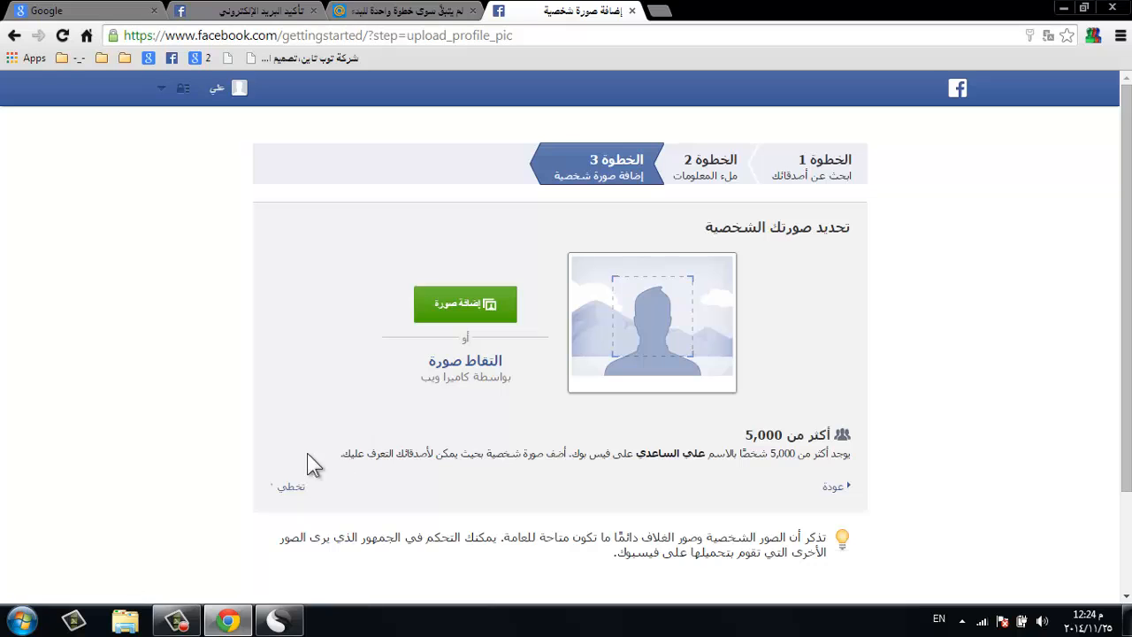
{"action": "left_click", "coordinate": [290, 487]}
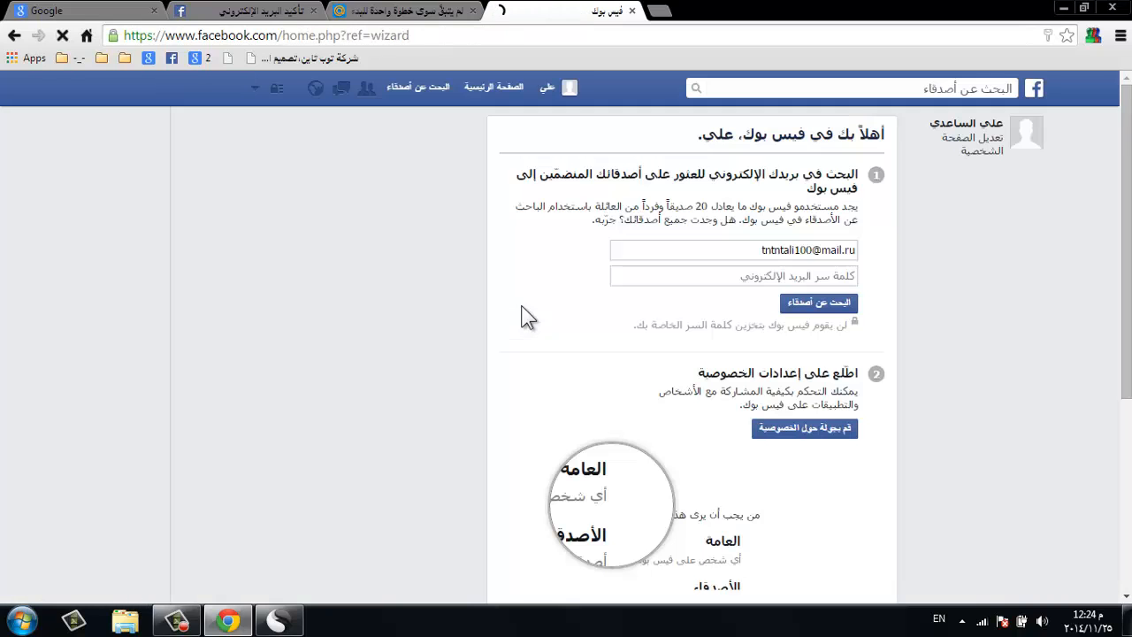
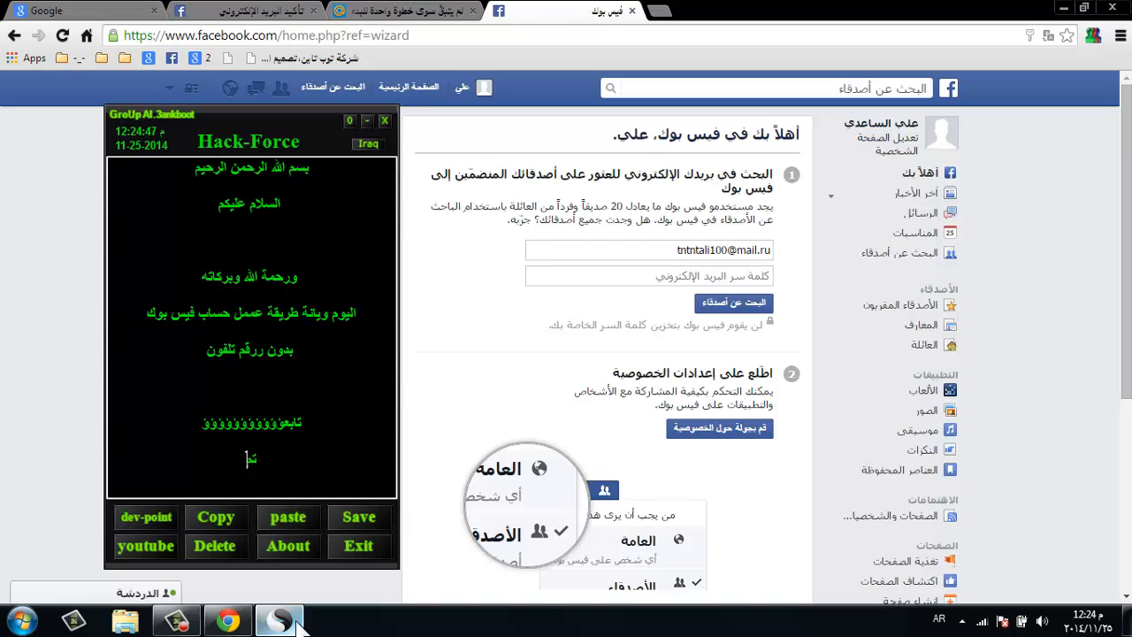
- Type 'عمل الحساب' announcing the account was created, fixing the typo, and start a new line
{"action": "type", "text": "عمل الحساب"}
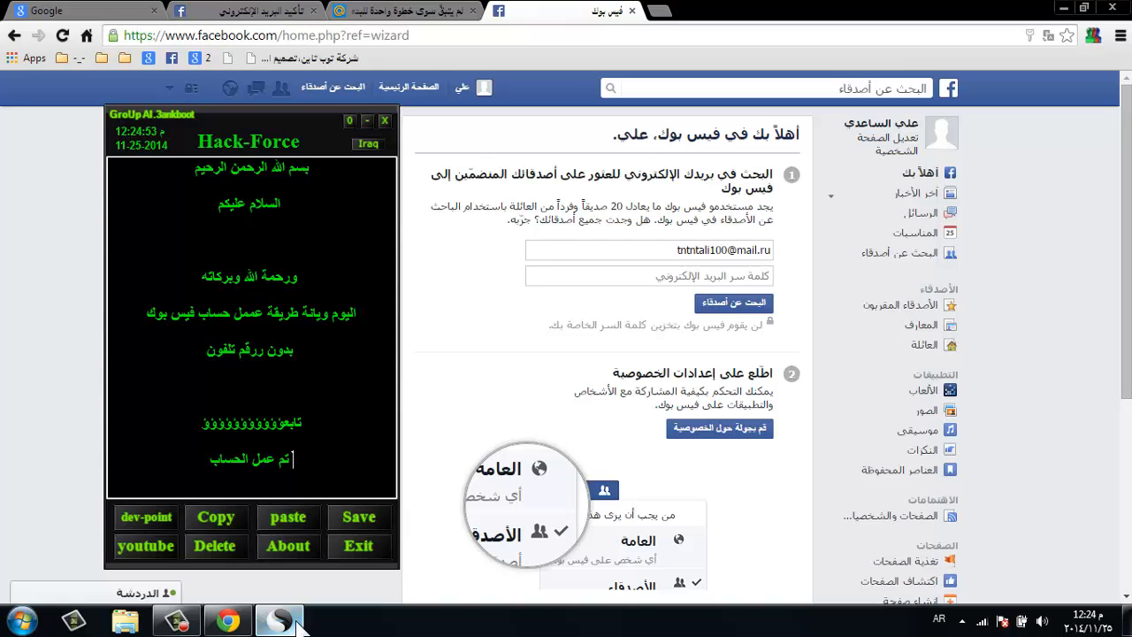
{"action": "key", "text": "Return"}
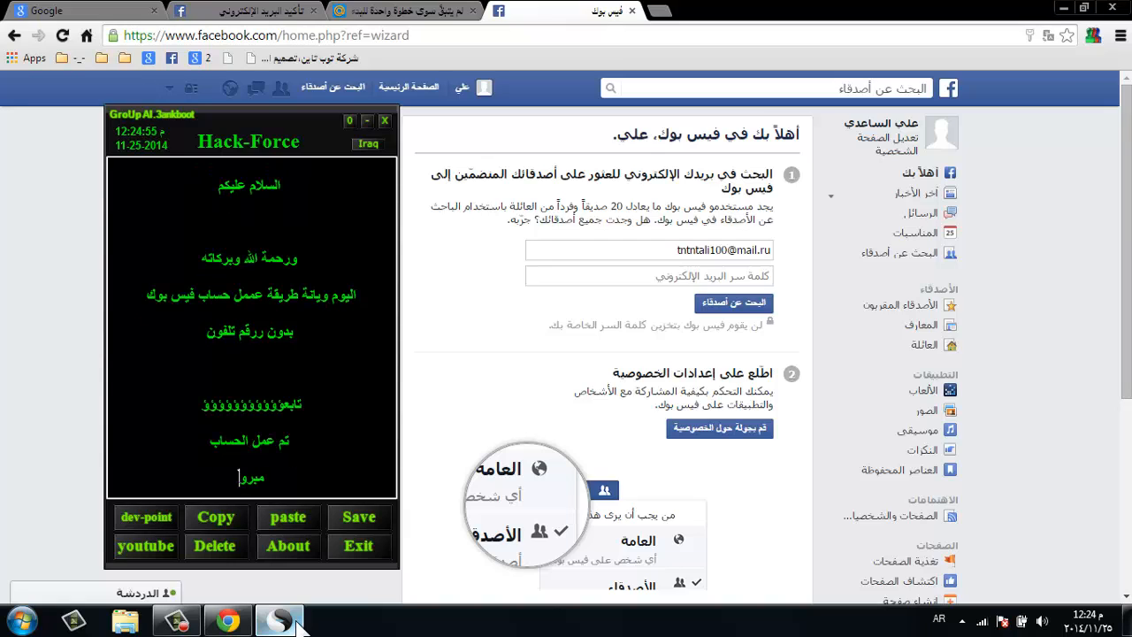
- Add the congratulation line 'مبروك عليكم الحساب', correcting the misspelled word
{"action": "type", "text": "مبروك عليكم السحسا"}
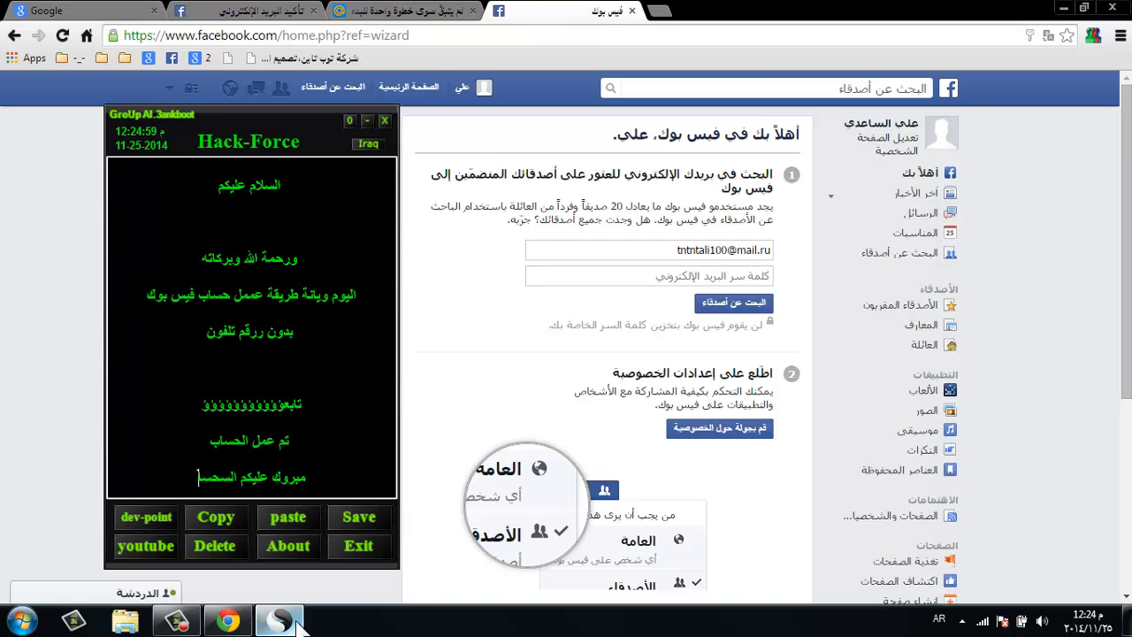
{"action": "key", "text": "BackSpace"}
{"action": "key", "text": "BackSpace"}
{"action": "key", "text": "BackSpace"}
{"action": "key", "text": "BackSpace"}
{"action": "type", "text": "حساب"}
{"action": "key", "text": "Return"}
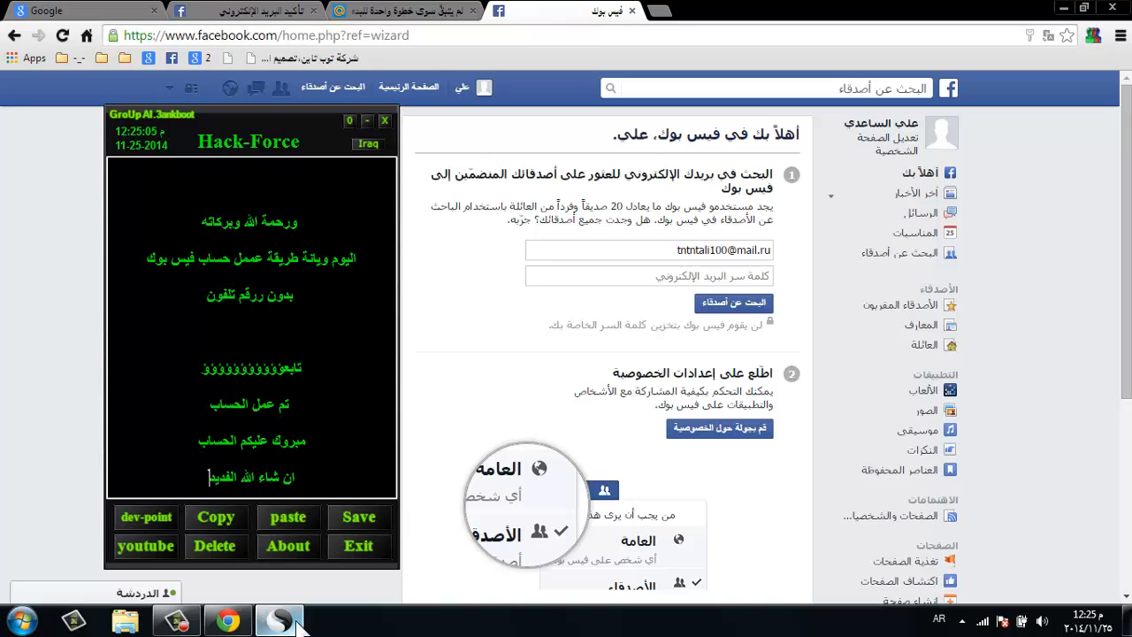
- Add the final line 'ان شاء الله الفيديو عجبكم', correcting typos along the way
{"action": "type", "text": "ان شاء الله الفيدي"}
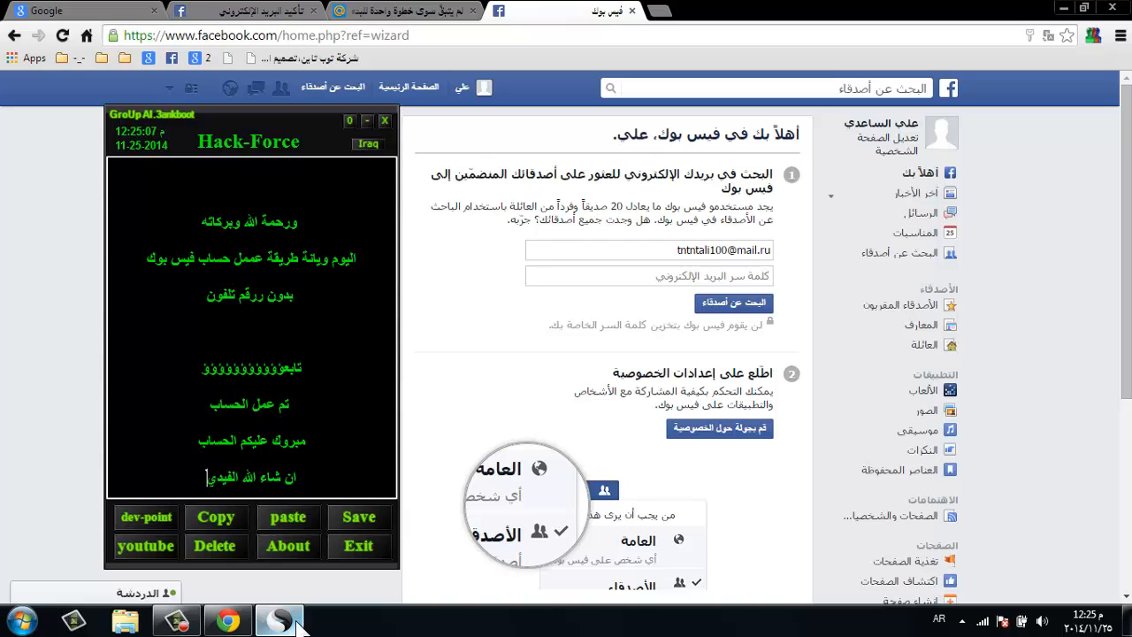
{"action": "type", "text": "و عب"}
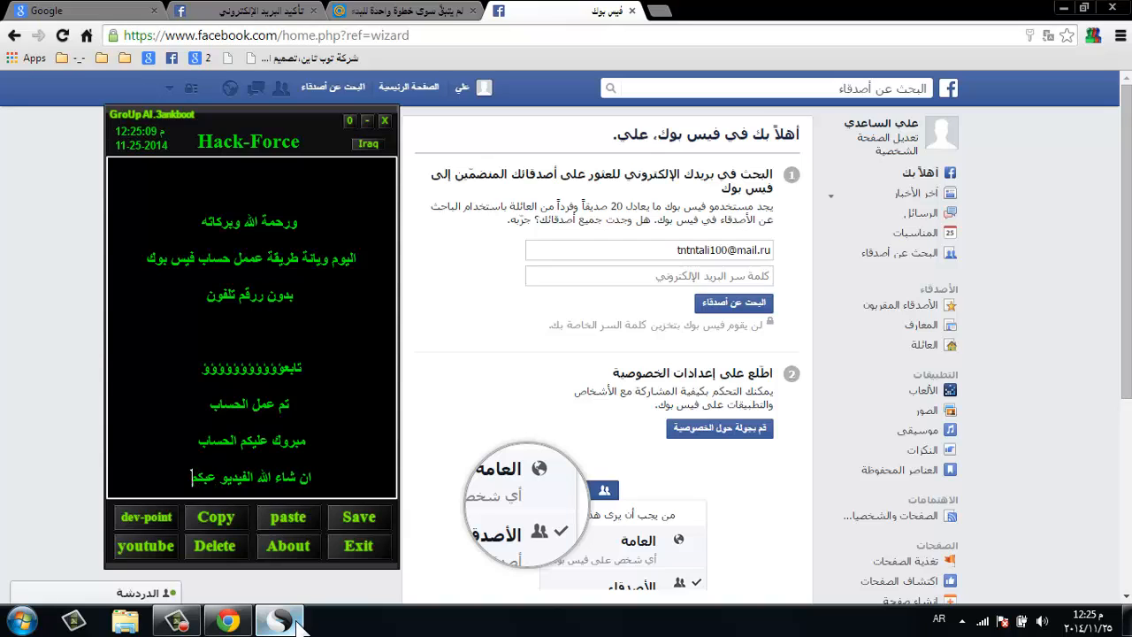
{"action": "key", "text": "BackSpace"}
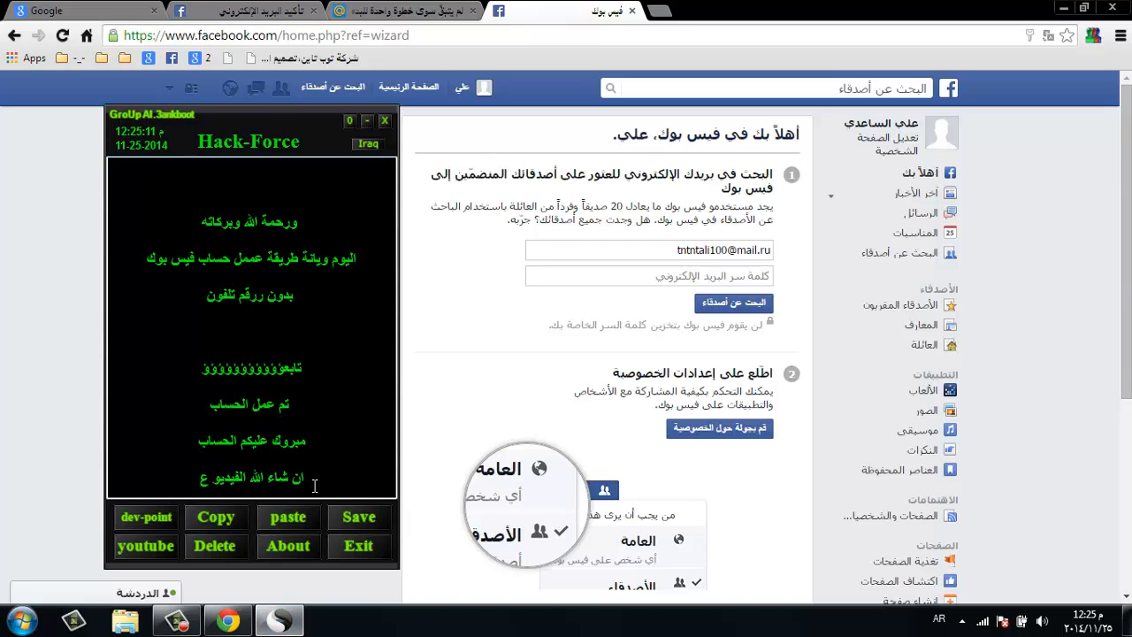
{"action": "type", "text": "جبكم"}
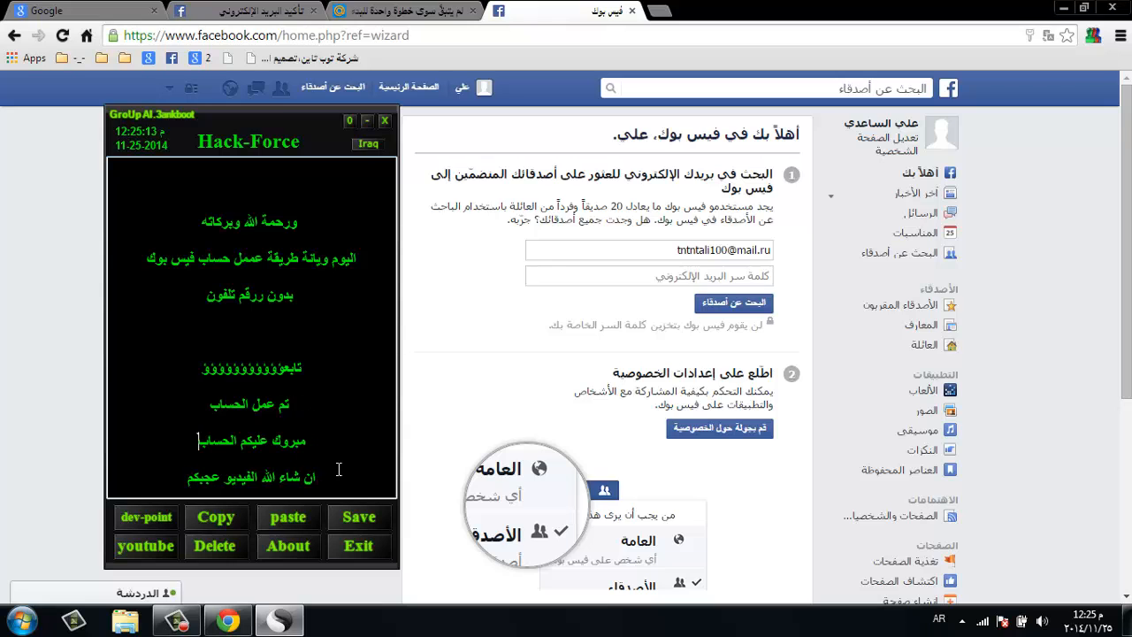
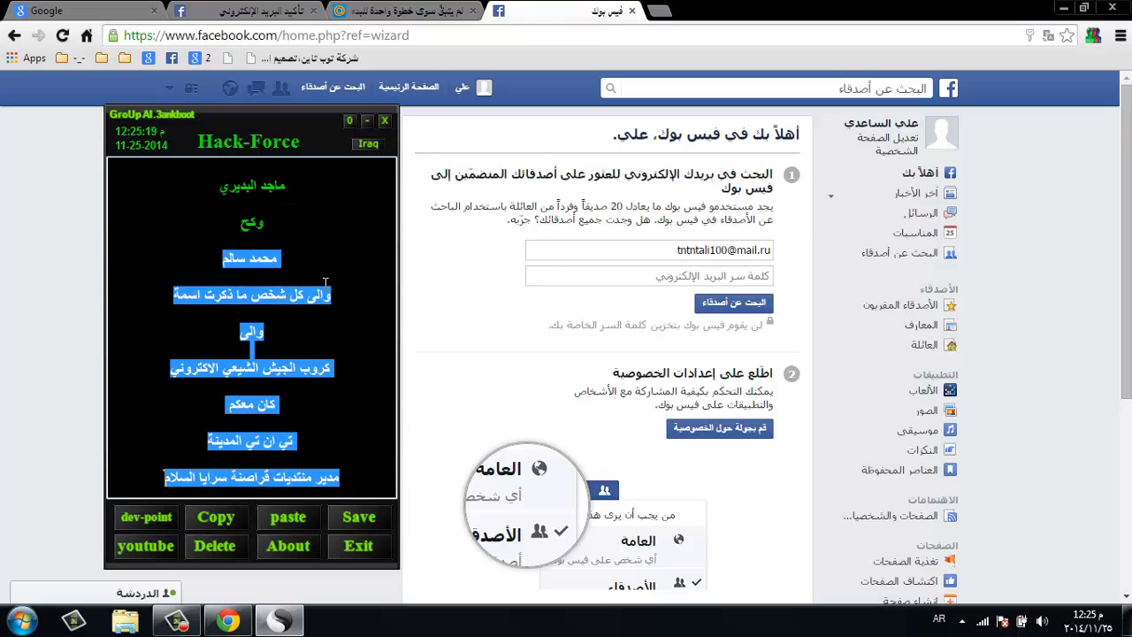
- Select the closing Arabic lines, from the blank line under والى through 'ان شاء الله الفيديو عجبكم'
{"action": "left_click", "coordinate": [345, 285]}
{"action": "left_click_drag", "start_coordinate": [330, 350], "coordinate": [314, 477]}
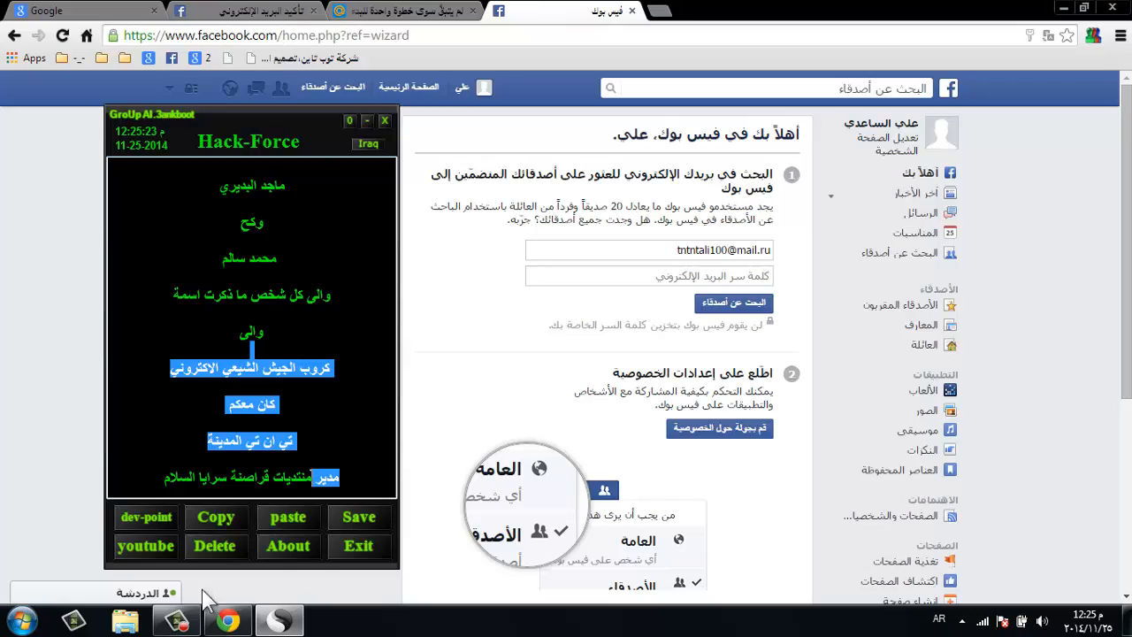